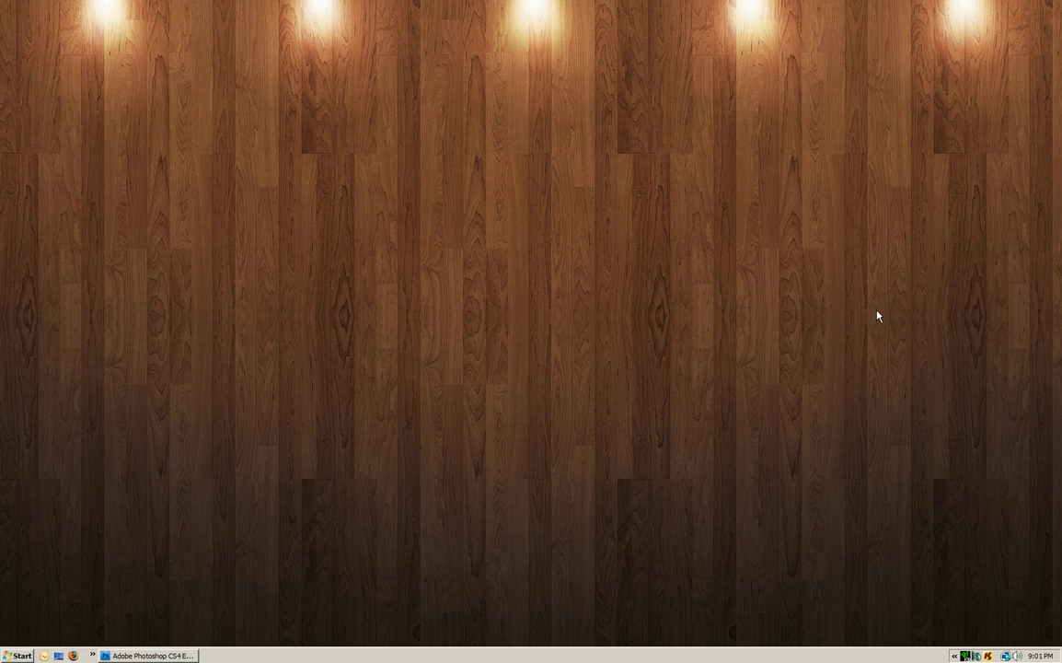
Switch to Photoshop and view both open photos, the frosty path in Untitled-1 and the puppy in Untitled-2
{"action": "left_click", "coordinate": [148, 656]}
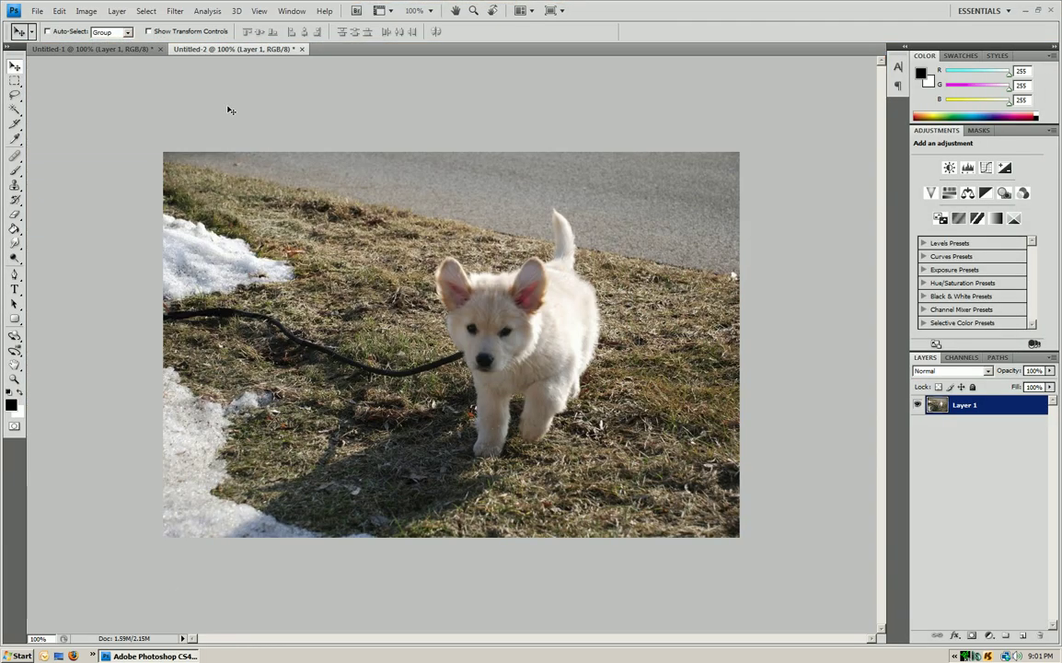
{"action": "left_click", "coordinate": [127, 51]}
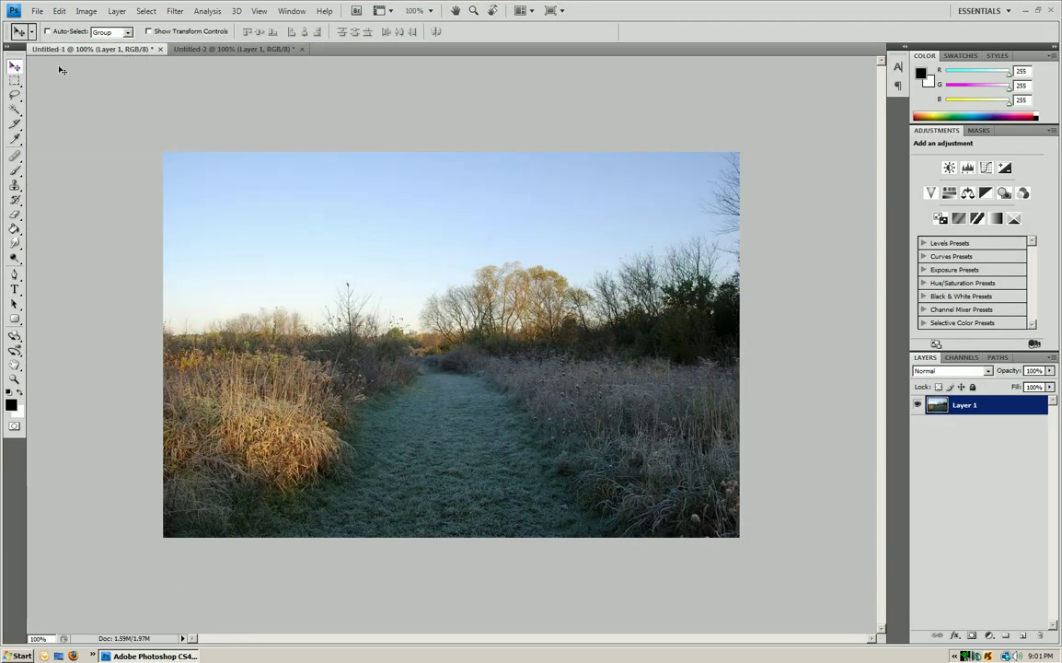
{"action": "key", "text": "m"}
{"action": "key", "text": "ctrl+a"}
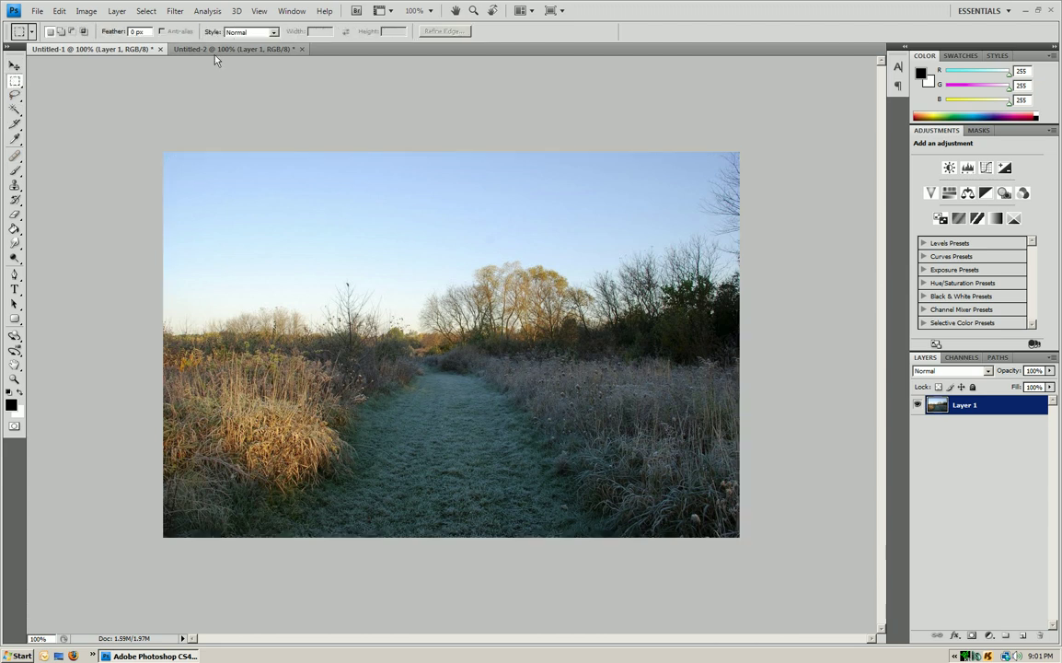
{"action": "left_click", "coordinate": [217, 49]}
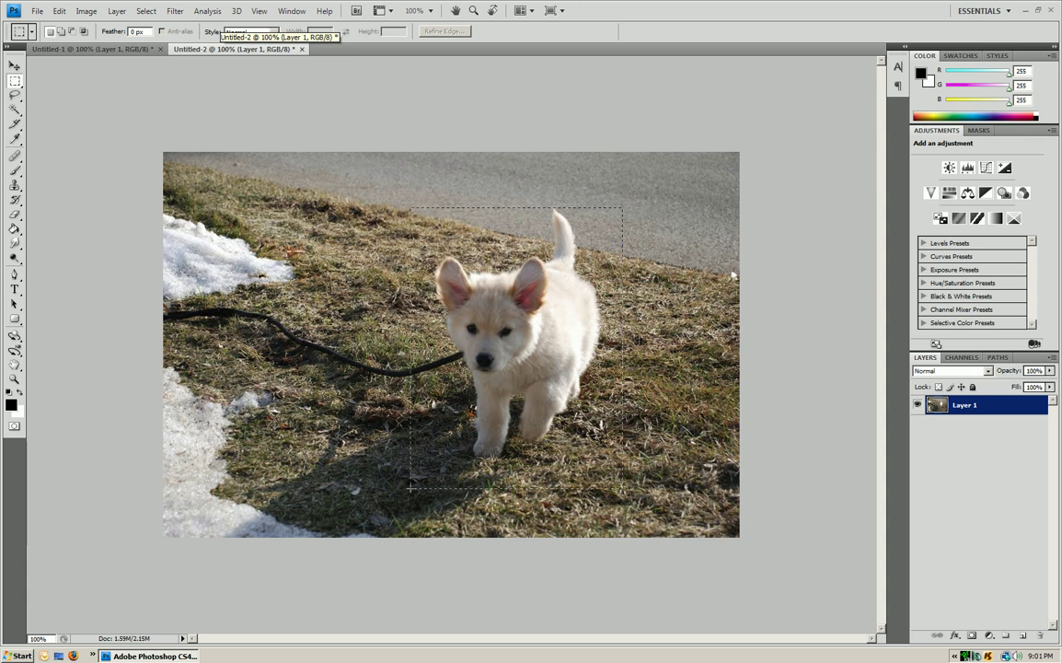
{"action": "left_click", "coordinate": [111, 49]}
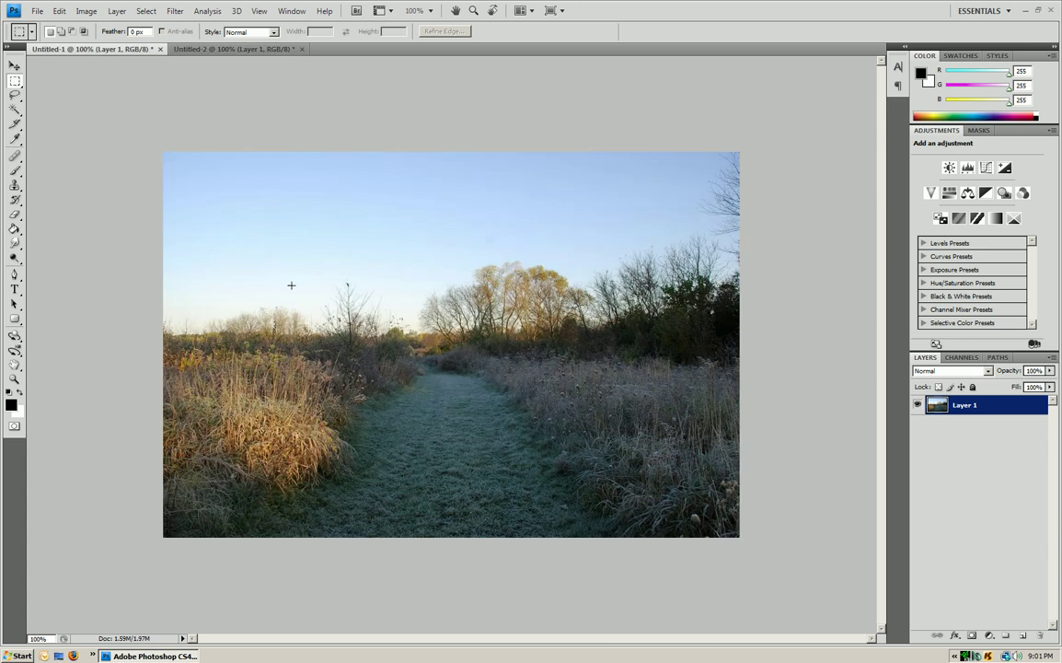
{"action": "left_click_drag", "start_coordinate": [409, 329], "coordinate": [333, 388]}
{"action": "left_click", "coordinate": [365, 370]}
{"action": "left_click", "coordinate": [247, 49]}
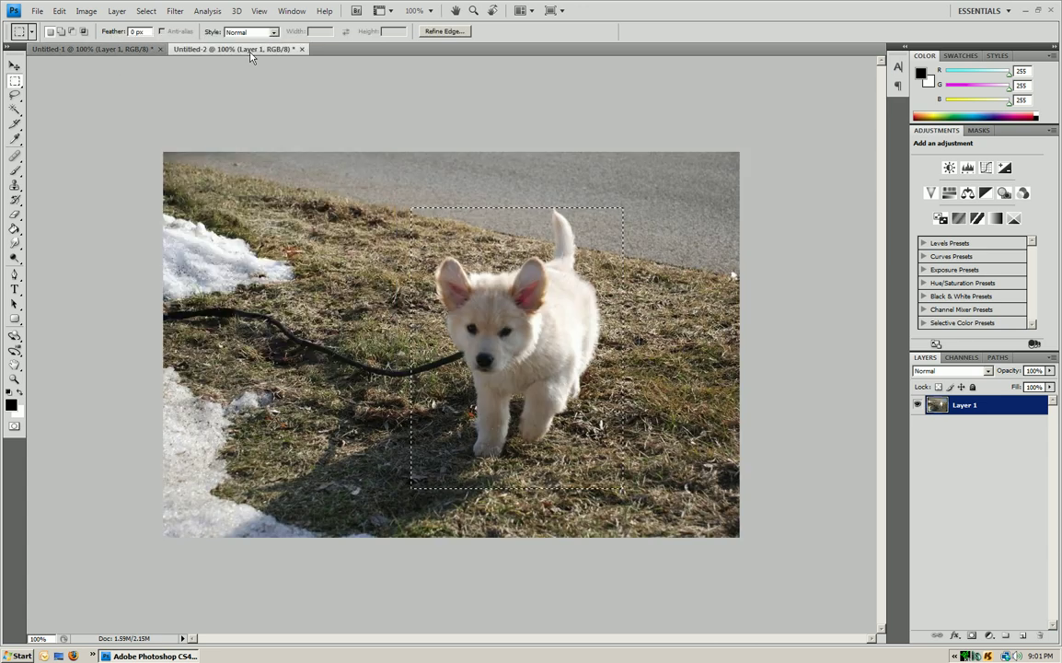
{"action": "left_click", "coordinate": [488, 321]}
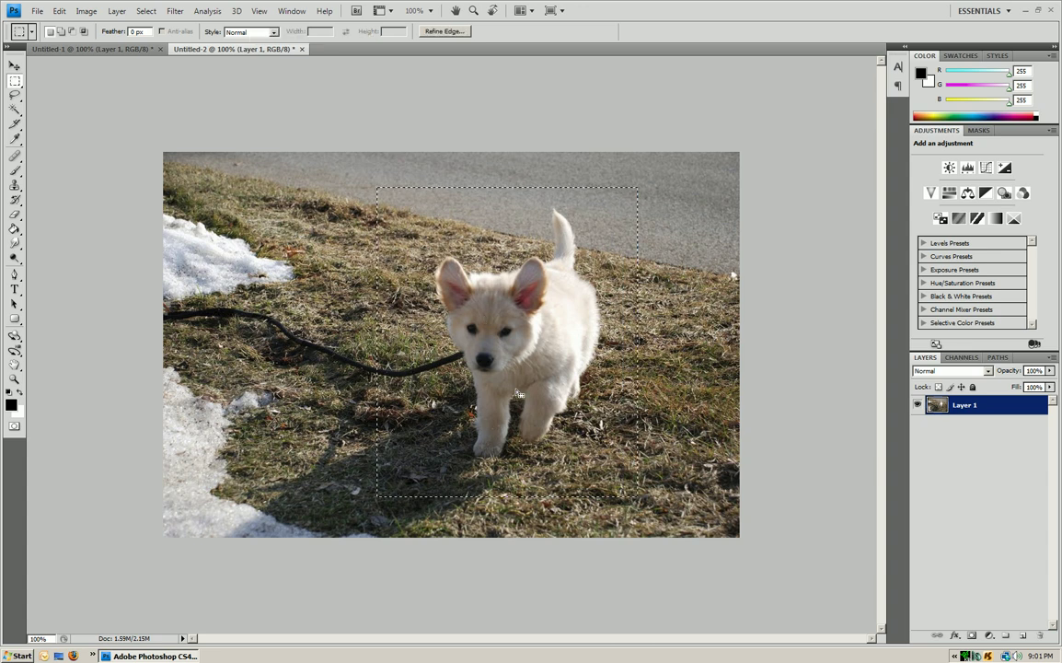
{"action": "left_click", "coordinate": [608, 226]}
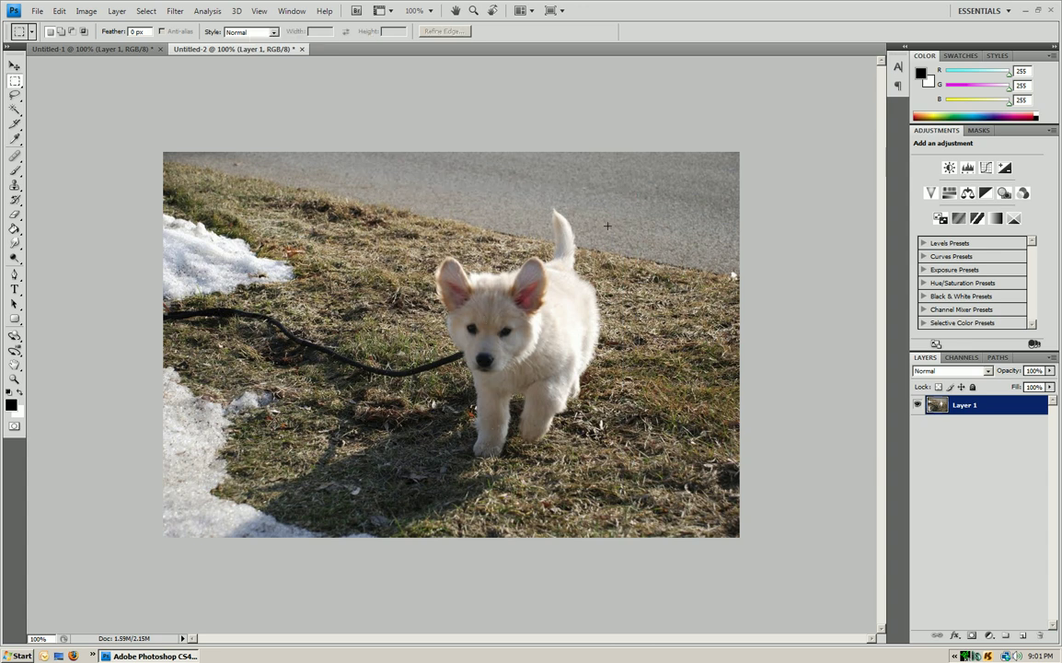
Set up the Eraser with a soft 147 px brush at 58% opacity
{"action": "left_click", "coordinate": [16, 216]}
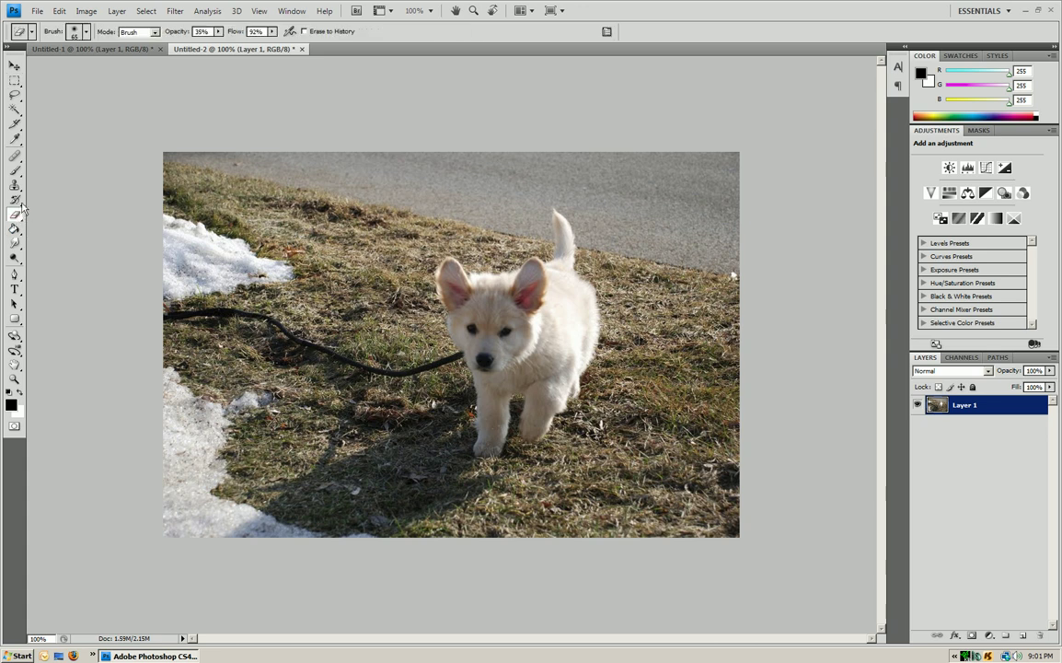
{"action": "left_click", "coordinate": [86, 32]}
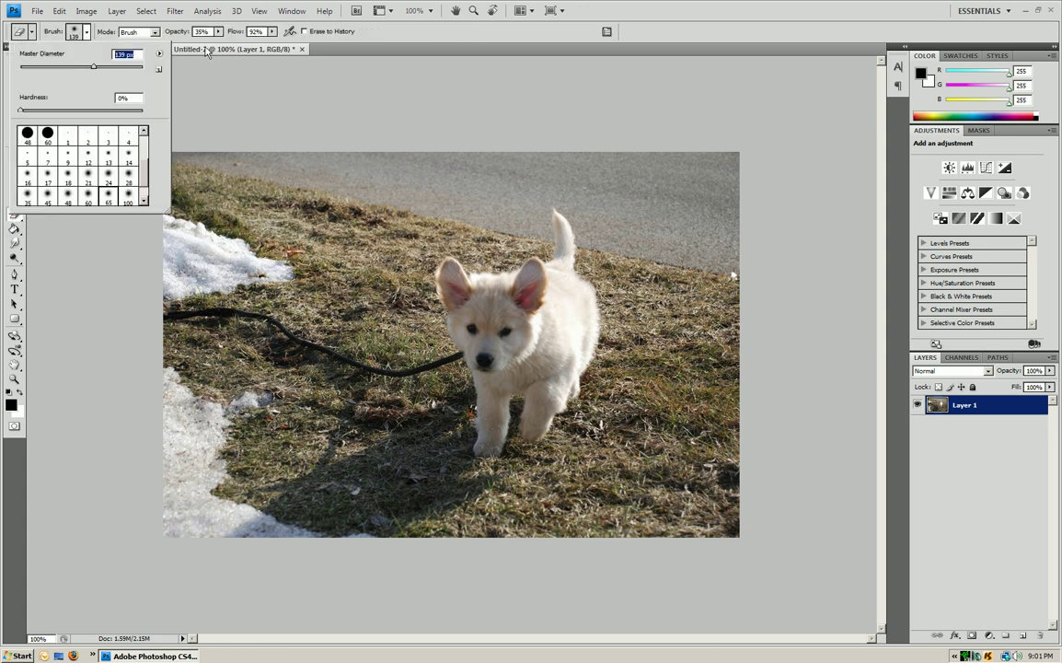
{"action": "scroll", "coordinate": [46, 143], "scroll_direction": "up", "scroll_amount": 2}
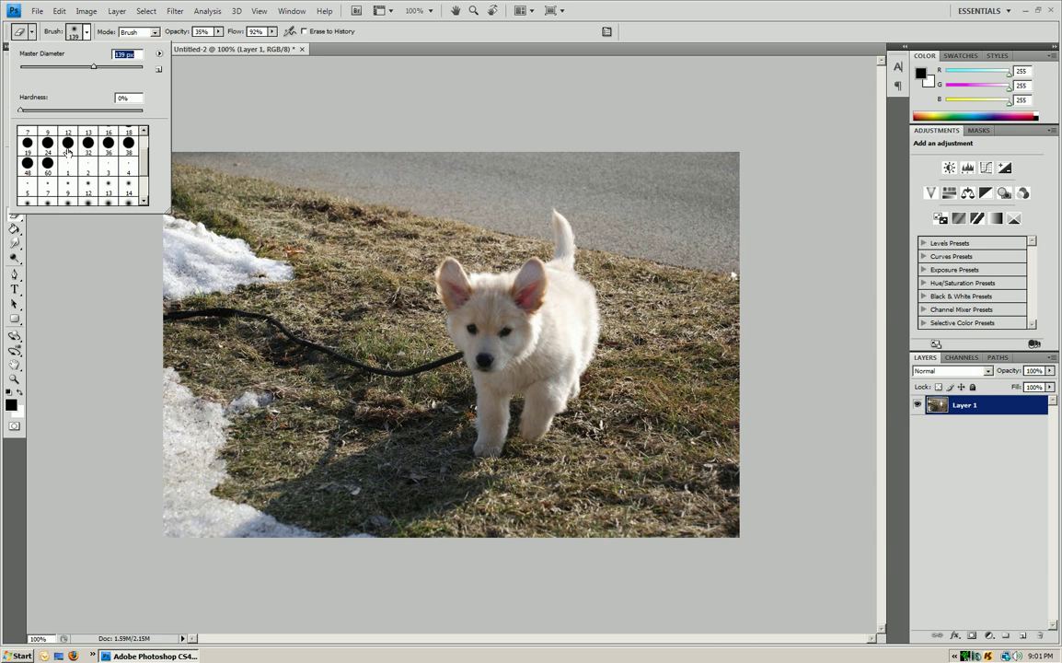
{"action": "scroll", "coordinate": [102, 191], "scroll_direction": "down", "scroll_amount": 2}
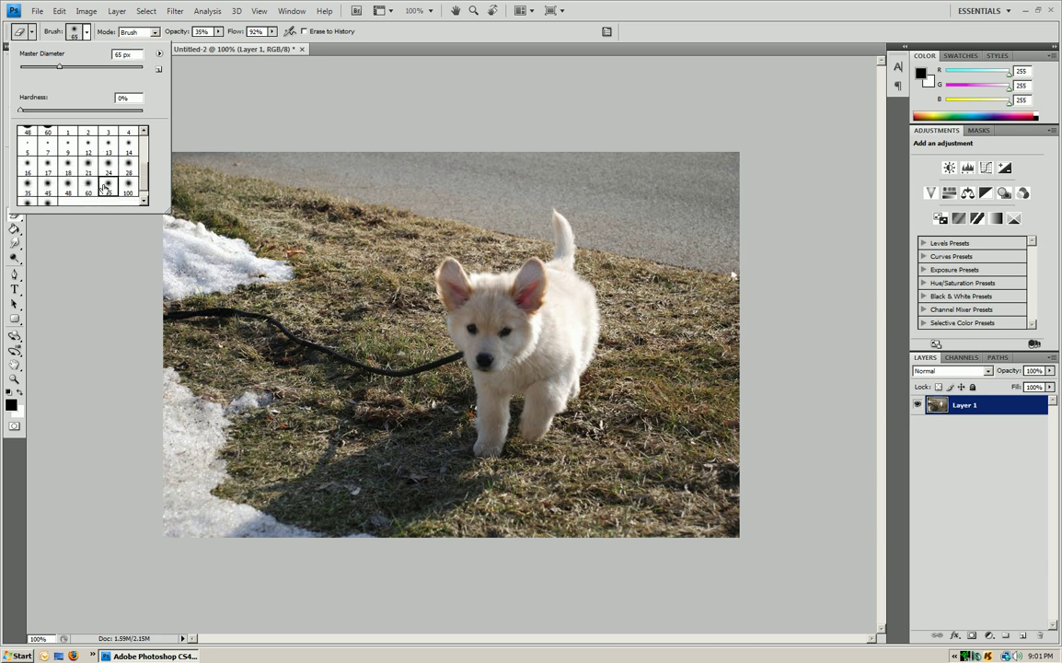
{"action": "scroll", "coordinate": [96, 190], "scroll_direction": "down", "scroll_amount": 1}
{"action": "left_click", "coordinate": [121, 175]}
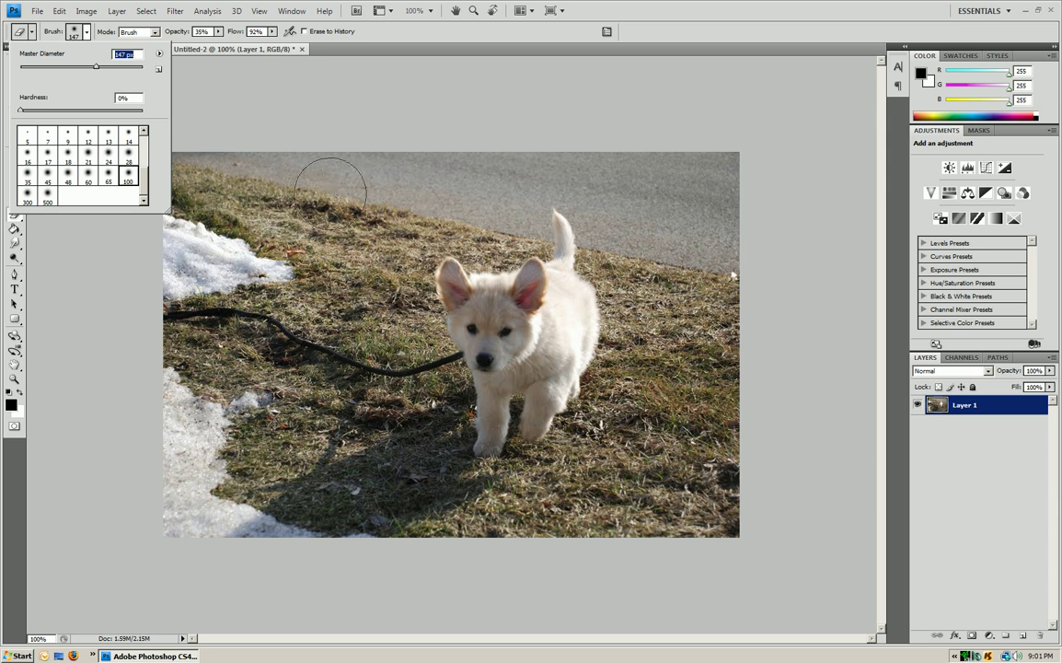
{"action": "left_click", "coordinate": [436, 31]}
{"action": "left_click", "coordinate": [219, 31]}
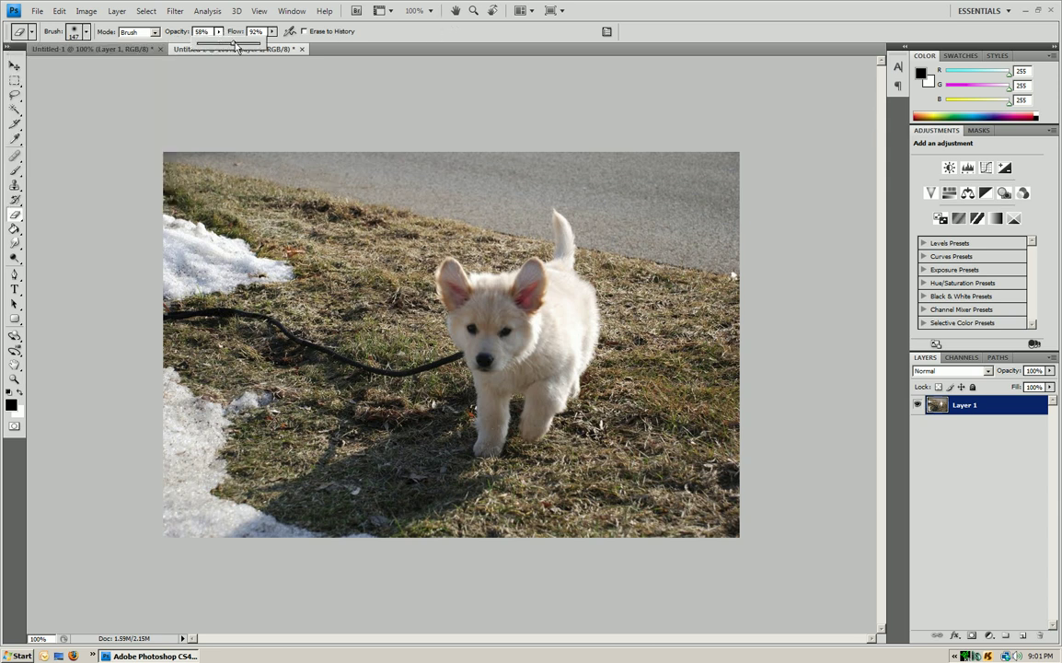
Erase the snow, grass and road along all four edges of the puppy photo, leaving a soft-edged area around the dog
{"action": "mouse_move", "coordinate": [210, 158]}
{"action": "left_mouse_down"}
{"action": "mouse_move", "coordinate": [166, 226]}
{"action": "mouse_move", "coordinate": [114, 185]}
{"action": "mouse_move", "coordinate": [178, 328]}
{"action": "mouse_move", "coordinate": [332, 88]}
{"action": "left_mouse_up"}
{"action": "mouse_move", "coordinate": [97, 487]}
{"action": "left_mouse_down"}
{"action": "mouse_move", "coordinate": [197, 582]}
{"action": "mouse_move", "coordinate": [185, 538]}
{"action": "left_mouse_up"}
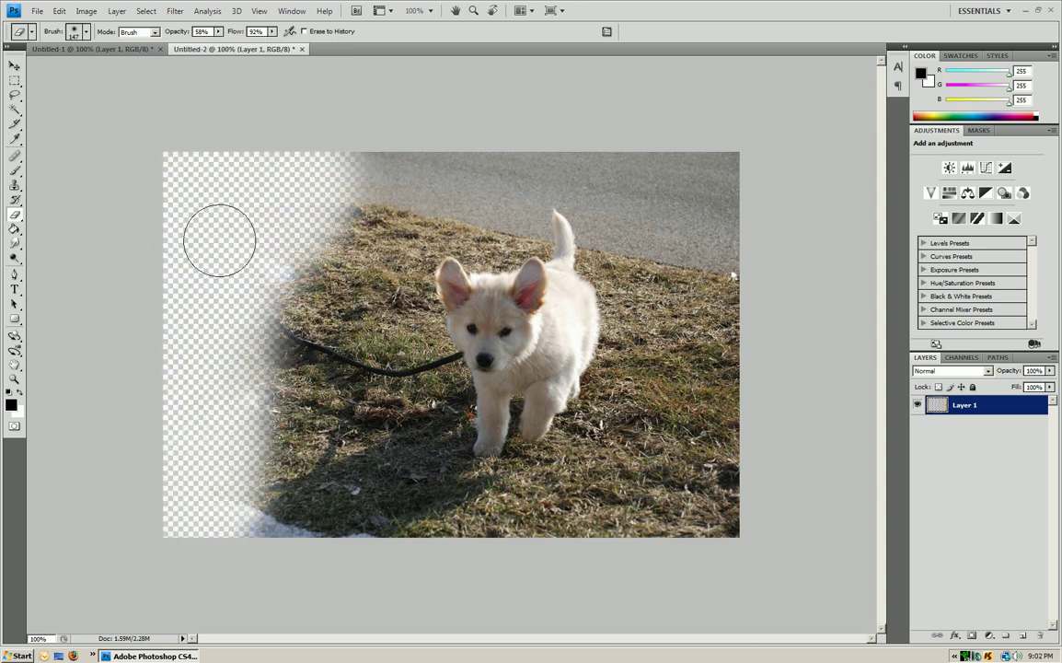
{"action": "mouse_move", "coordinate": [242, 455]}
{"action": "left_mouse_down"}
{"action": "mouse_move", "coordinate": [197, 503]}
{"action": "mouse_move", "coordinate": [272, 399]}
{"action": "mouse_move", "coordinate": [236, 488]}
{"action": "mouse_move", "coordinate": [265, 246]}
{"action": "mouse_move", "coordinate": [491, 114]}
{"action": "mouse_move", "coordinate": [343, 133]}
{"action": "left_mouse_up"}
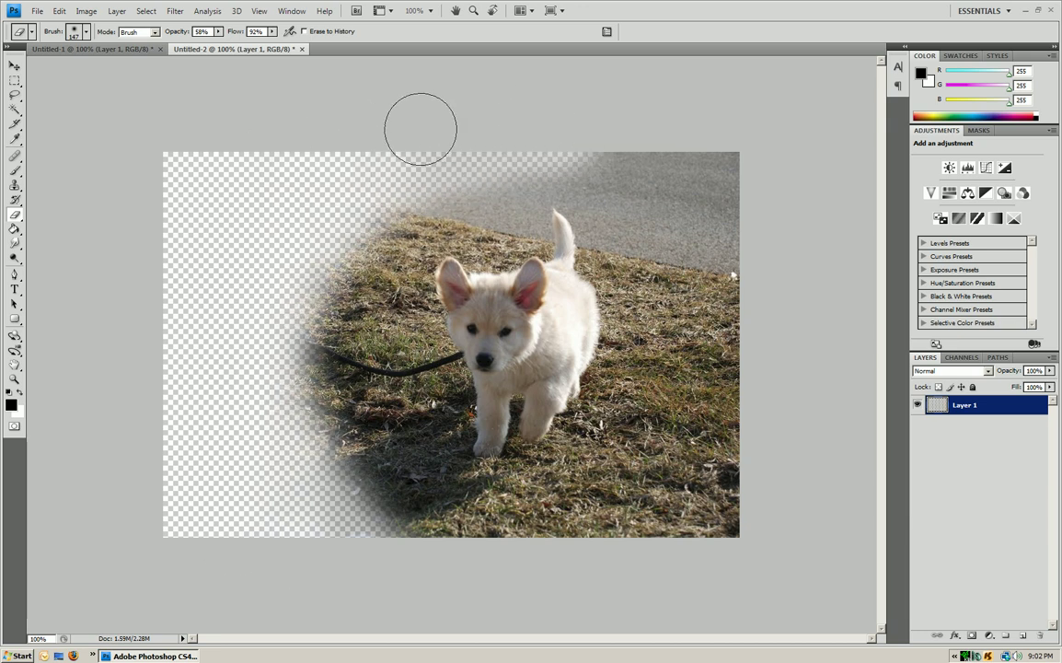
{"action": "mouse_move", "coordinate": [267, 276]}
{"action": "left_mouse_down"}
{"action": "mouse_move", "coordinate": [284, 325]}
{"action": "mouse_move", "coordinate": [299, 508]}
{"action": "mouse_move", "coordinate": [368, 550]}
{"action": "mouse_move", "coordinate": [327, 578]}
{"action": "left_mouse_up"}
{"action": "mouse_move", "coordinate": [411, 529]}
{"action": "left_mouse_down"}
{"action": "mouse_move", "coordinate": [685, 537]}
{"action": "mouse_move", "coordinate": [730, 471]}
{"action": "mouse_move", "coordinate": [663, 396]}
{"action": "left_mouse_up"}
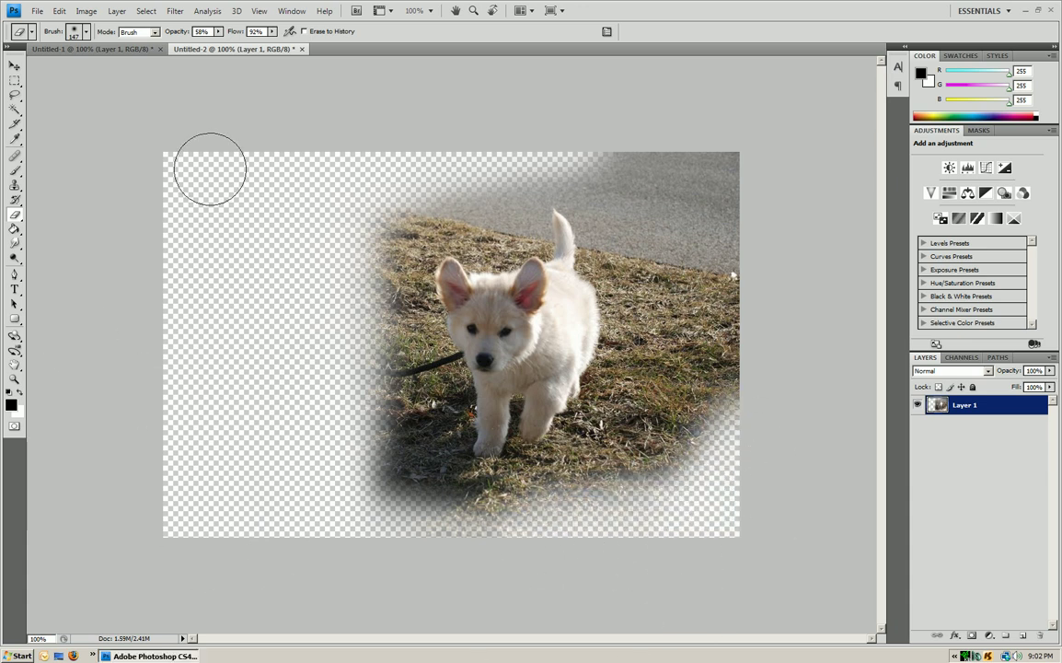
{"action": "mouse_move", "coordinate": [503, 114]}
{"action": "left_mouse_down"}
{"action": "mouse_move", "coordinate": [717, 121]}
{"action": "mouse_move", "coordinate": [663, 126]}
{"action": "mouse_move", "coordinate": [490, 80]}
{"action": "mouse_move", "coordinate": [409, 75]}
{"action": "mouse_move", "coordinate": [753, 143]}
{"action": "mouse_move", "coordinate": [735, 133]}
{"action": "mouse_move", "coordinate": [670, 162]}
{"action": "mouse_move", "coordinate": [725, 149]}
{"action": "mouse_move", "coordinate": [776, 218]}
{"action": "mouse_move", "coordinate": [735, 285]}
{"action": "mouse_move", "coordinate": [751, 450]}
{"action": "mouse_move", "coordinate": [735, 443]}
{"action": "mouse_move", "coordinate": [720, 391]}
{"action": "mouse_move", "coordinate": [743, 247]}
{"action": "left_mouse_up"}
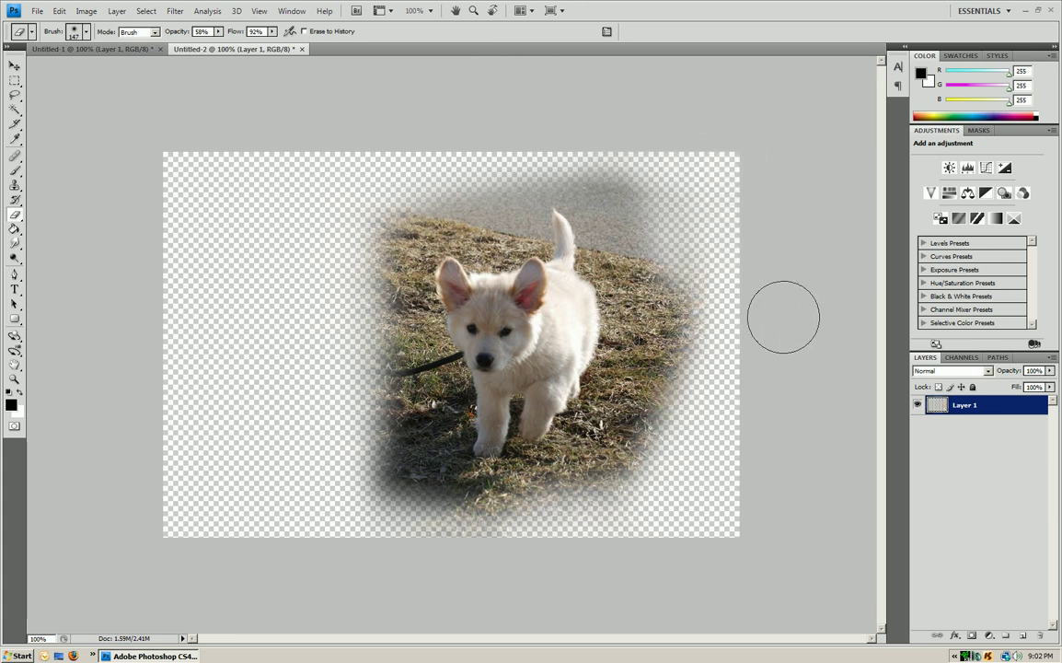
{"action": "left_click", "coordinate": [41, 11]}
{"action": "left_click", "coordinate": [48, 26]}
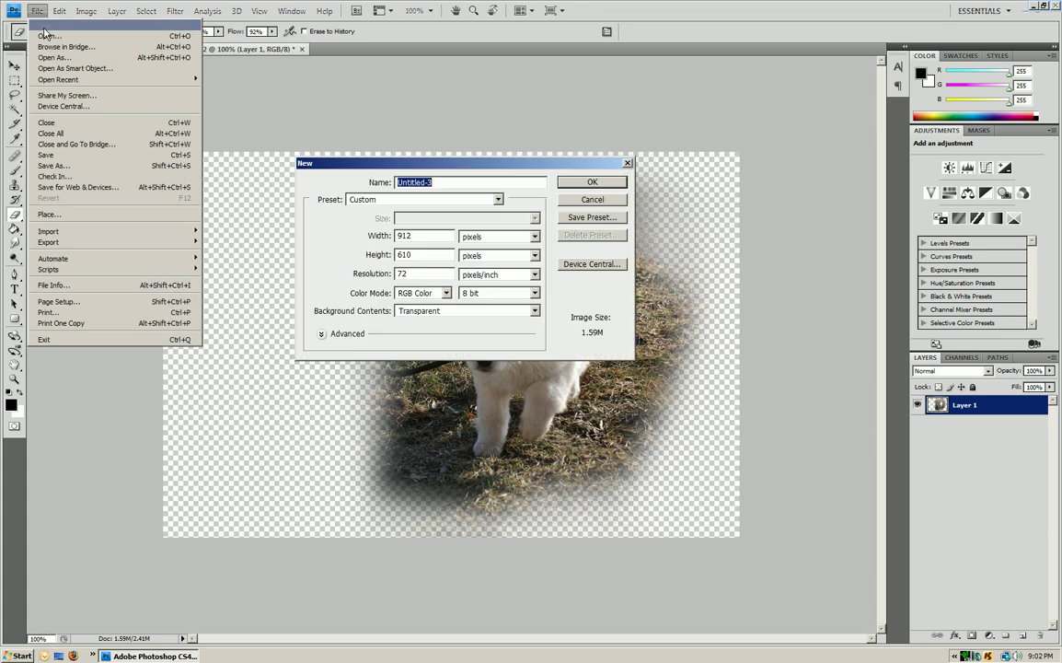
{"action": "left_click", "coordinate": [419, 310]}
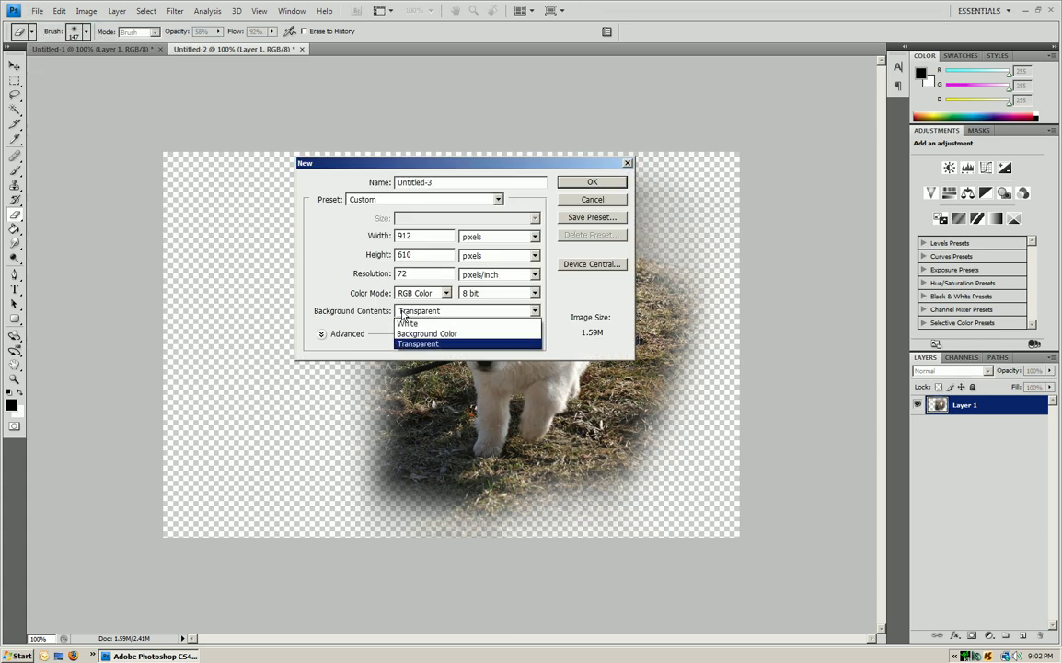
{"action": "left_click", "coordinate": [419, 355]}
{"action": "left_click", "coordinate": [592, 200]}
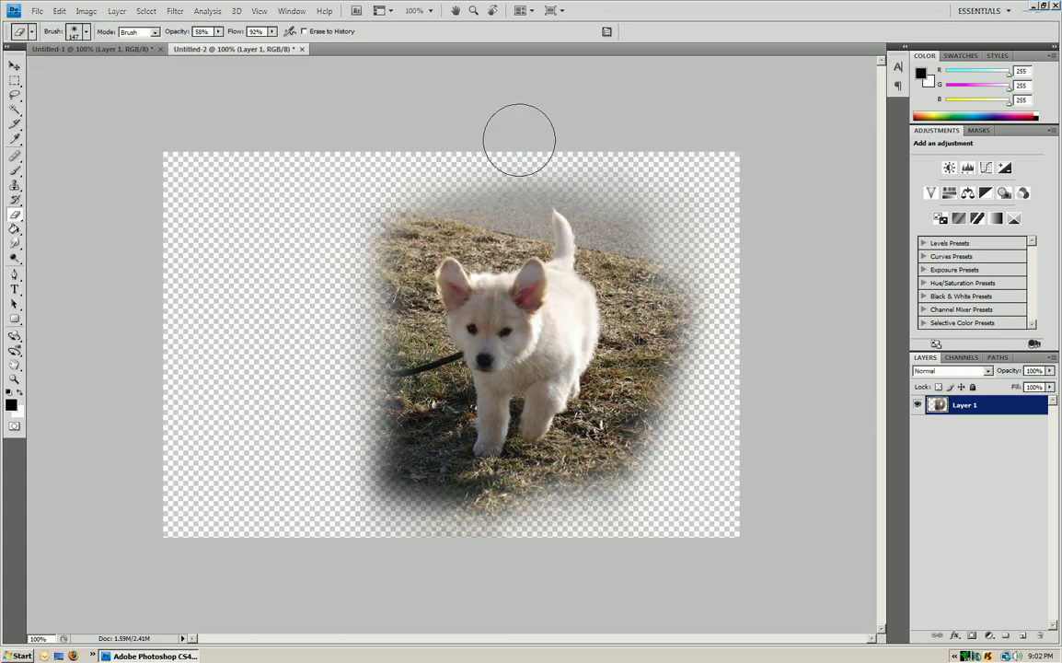
Erase more of the surrounding grass and leash, tightening the remaining area close around the puppy
{"action": "mouse_move", "coordinate": [361, 505]}
{"action": "left_mouse_down"}
{"action": "mouse_move", "coordinate": [481, 543]}
{"action": "mouse_move", "coordinate": [581, 546]}
{"action": "mouse_move", "coordinate": [654, 493]}
{"action": "mouse_move", "coordinate": [713, 374]}
{"action": "left_mouse_up"}
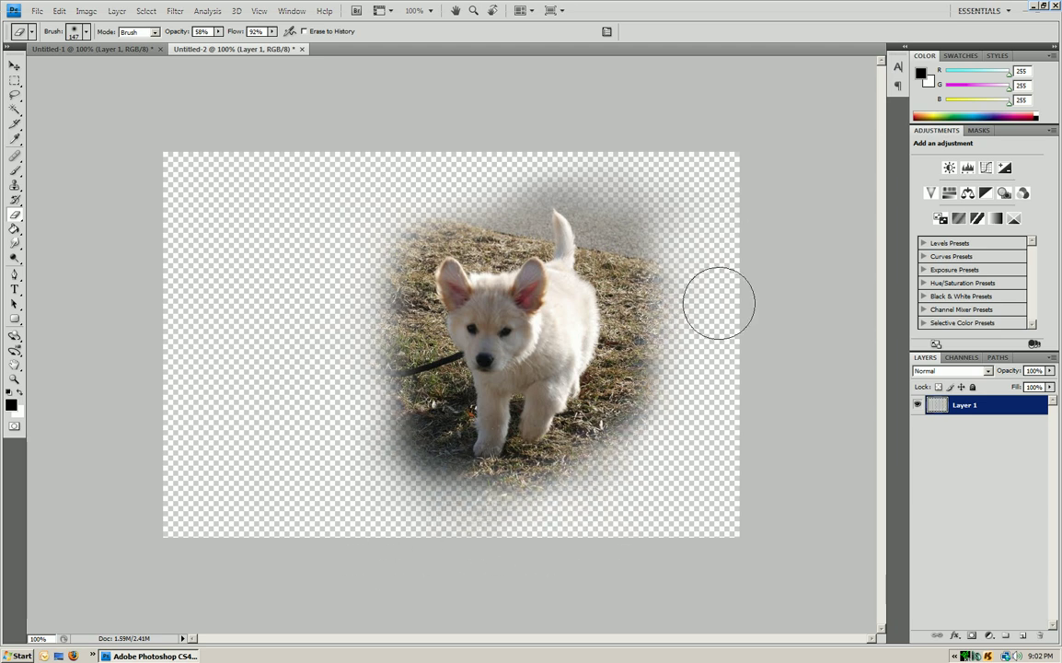
{"action": "mouse_move", "coordinate": [401, 170]}
{"action": "left_mouse_down"}
{"action": "mouse_move", "coordinate": [383, 441]}
{"action": "mouse_move", "coordinate": [457, 544]}
{"action": "mouse_move", "coordinate": [597, 497]}
{"action": "mouse_move", "coordinate": [687, 299]}
{"action": "mouse_move", "coordinate": [650, 190]}
{"action": "mouse_move", "coordinate": [628, 194]}
{"action": "mouse_move", "coordinate": [591, 140]}
{"action": "mouse_move", "coordinate": [483, 209]}
{"action": "mouse_move", "coordinate": [399, 182]}
{"action": "left_mouse_up"}
{"action": "mouse_move", "coordinate": [385, 376]}
{"action": "left_mouse_down"}
{"action": "mouse_move", "coordinate": [411, 428]}
{"action": "mouse_move", "coordinate": [499, 531]}
{"action": "mouse_move", "coordinate": [548, 511]}
{"action": "mouse_move", "coordinate": [116, 248]}
{"action": "left_mouse_up"}
Erase the grass beside the puppy's back using the Eraser with a 62 px brush at 72% opacity
{"action": "left_click", "coordinate": [84, 32]}
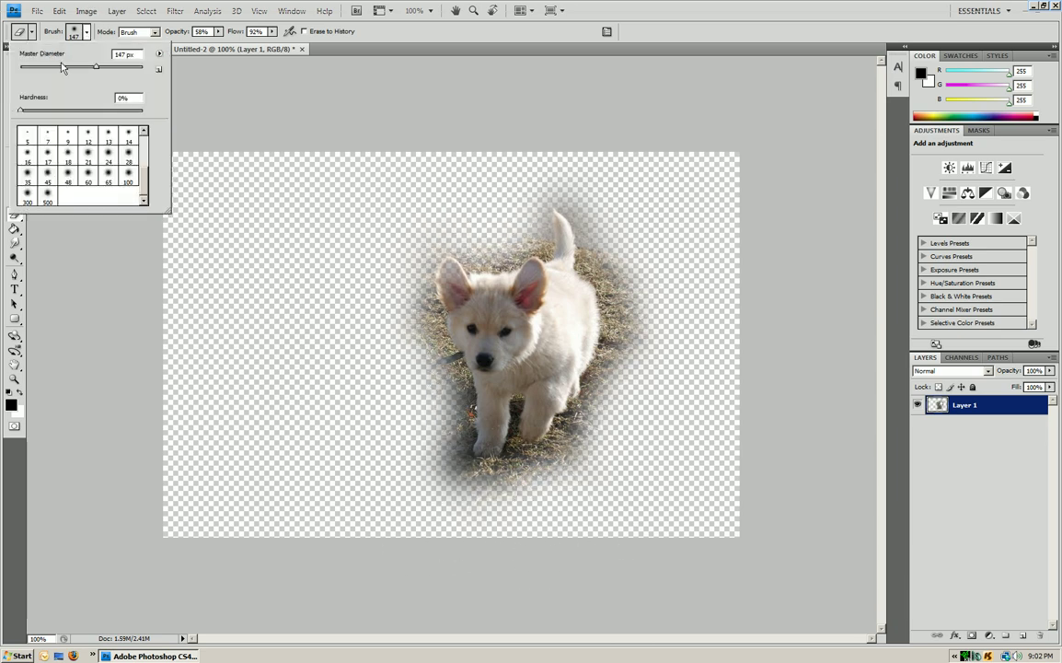
{"action": "left_click", "coordinate": [219, 32]}
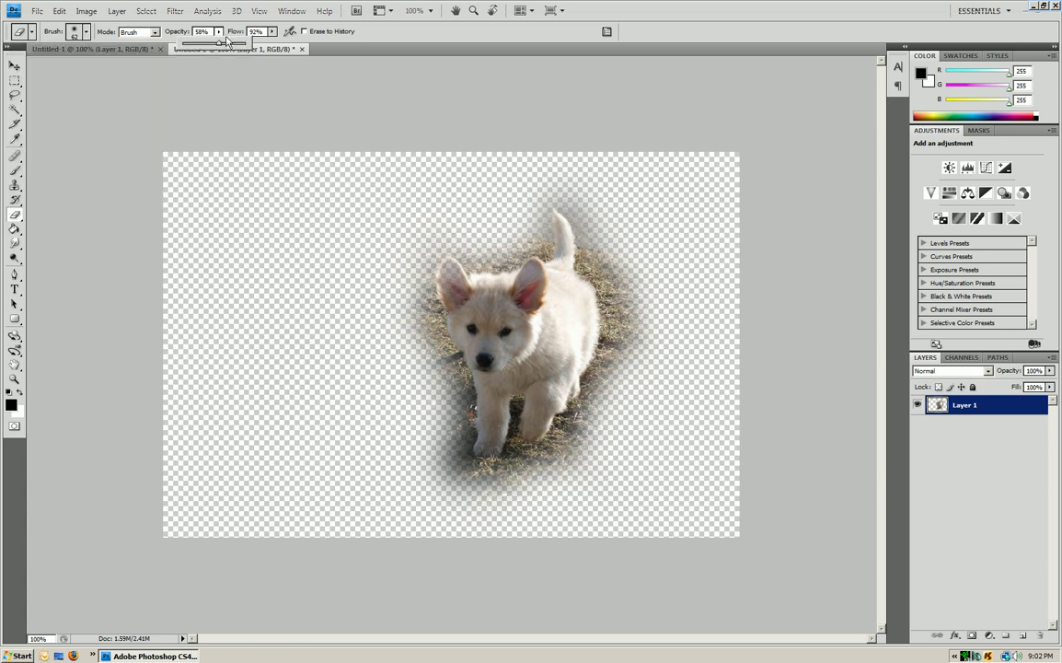
{"action": "left_click", "coordinate": [84, 34]}
{"action": "left_click", "coordinate": [626, 334]}
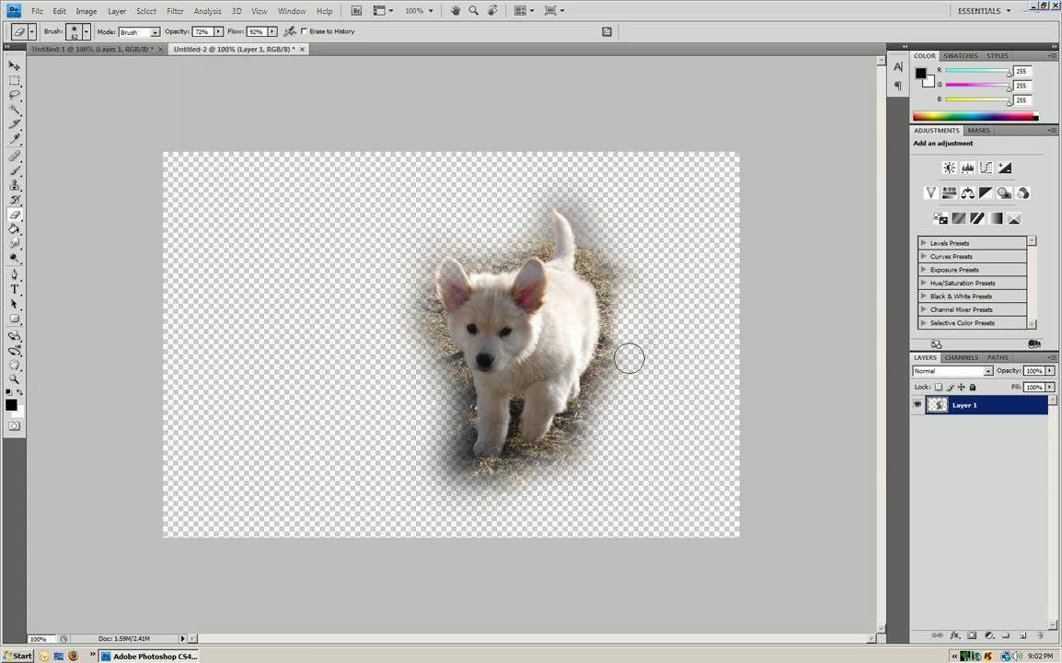
{"action": "mouse_move", "coordinate": [622, 311]}
{"action": "left_mouse_down"}
{"action": "mouse_move", "coordinate": [590, 205]}
{"action": "mouse_move", "coordinate": [567, 186]}
{"action": "mouse_move", "coordinate": [542, 195]}
{"action": "mouse_move", "coordinate": [532, 239]}
{"action": "mouse_move", "coordinate": [499, 251]}
{"action": "mouse_move", "coordinate": [515, 252]}
{"action": "mouse_move", "coordinate": [480, 254]}
{"action": "mouse_move", "coordinate": [458, 239]}
{"action": "mouse_move", "coordinate": [420, 247]}
{"action": "mouse_move", "coordinate": [414, 309]}
{"action": "mouse_move", "coordinate": [442, 369]}
{"action": "mouse_move", "coordinate": [449, 480]}
{"action": "mouse_move", "coordinate": [479, 502]}
{"action": "mouse_move", "coordinate": [465, 488]}
{"action": "mouse_move", "coordinate": [577, 452]}
{"action": "mouse_move", "coordinate": [641, 373]}
{"action": "left_mouse_up"}
Refine the Eraser for detail work with a soft 22 px brush at 80% opacity
{"action": "left_click", "coordinate": [14, 378]}
{"action": "left_click_drag", "start_coordinate": [457, 419], "coordinate": [607, 450]}
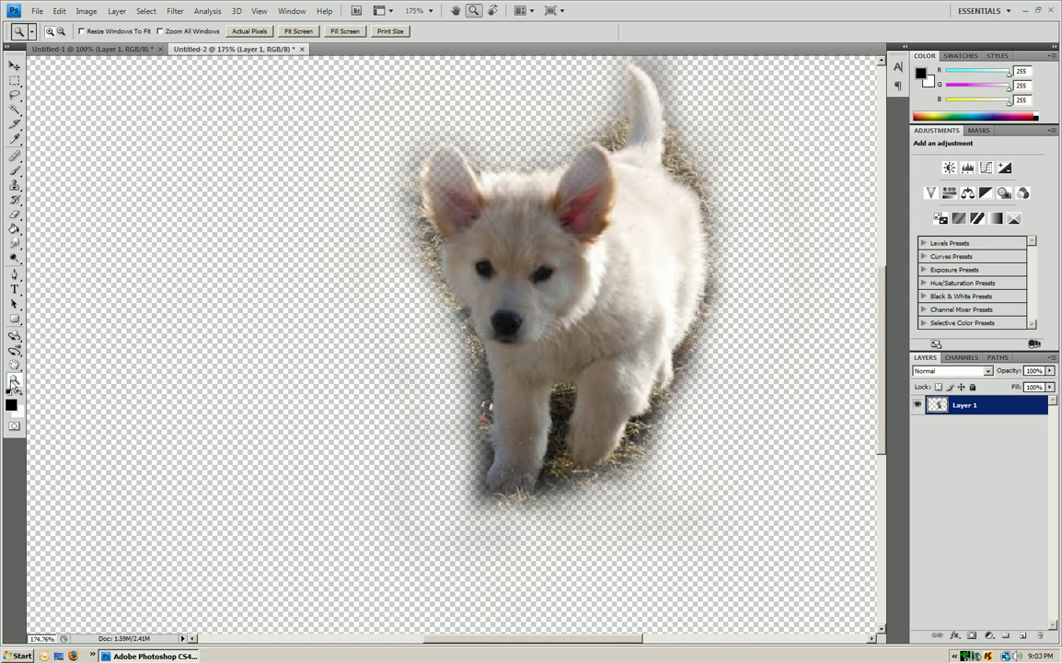
{"action": "left_click", "coordinate": [591, 232]}
{"action": "left_click_drag", "start_coordinate": [610, 291], "coordinate": [486, 291]}
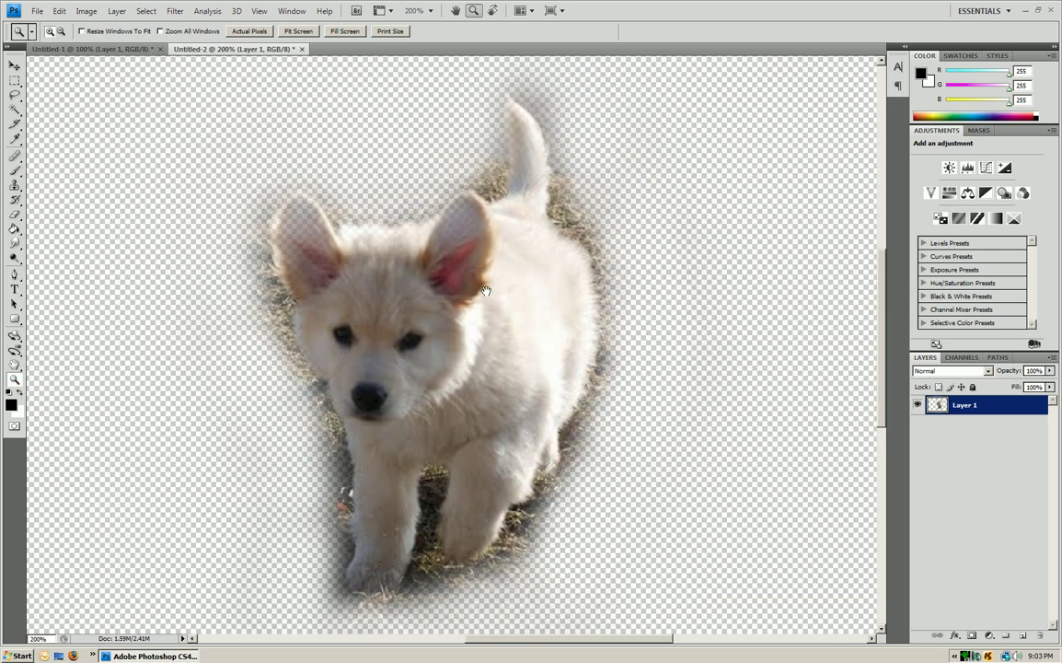
{"action": "left_click", "coordinate": [15, 215]}
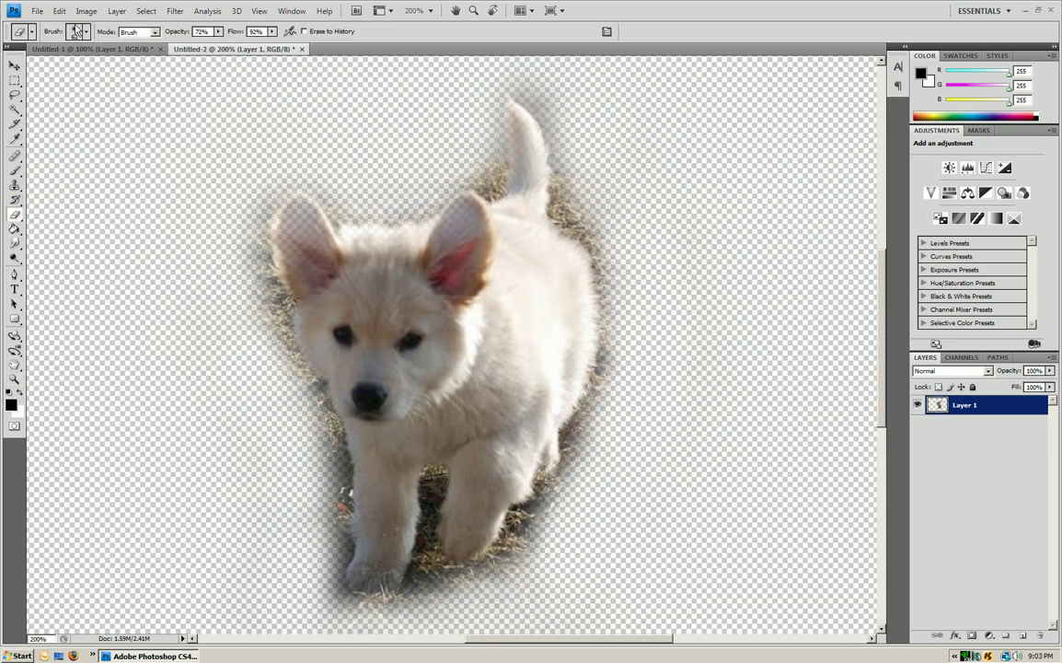
{"action": "left_click", "coordinate": [217, 32]}
{"action": "left_click", "coordinate": [89, 32]}
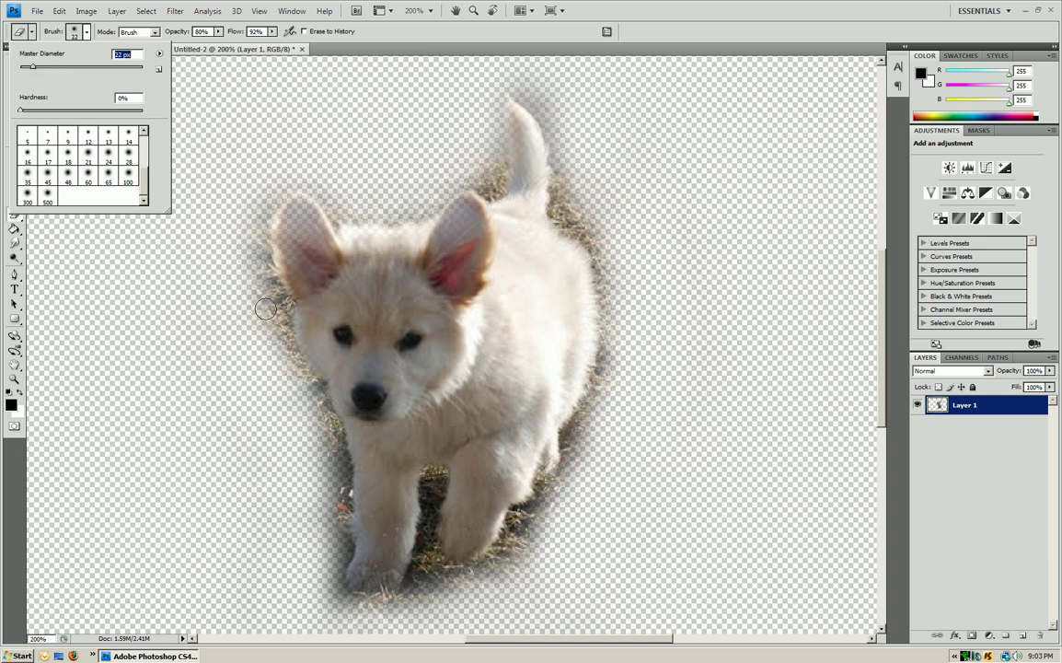
Erase the remaining grass fringe below the paws, along the puppy's back and around its tail
{"action": "mouse_move", "coordinate": [456, 573]}
{"action": "left_mouse_down"}
{"action": "mouse_move", "coordinate": [420, 576]}
{"action": "mouse_move", "coordinate": [446, 600]}
{"action": "mouse_move", "coordinate": [492, 581]}
{"action": "mouse_move", "coordinate": [472, 474]}
{"action": "mouse_move", "coordinate": [475, 612]}
{"action": "left_mouse_up"}
{"action": "mouse_move", "coordinate": [539, 512]}
{"action": "left_mouse_down"}
{"action": "mouse_move", "coordinate": [583, 471]}
{"action": "mouse_move", "coordinate": [578, 438]}
{"action": "mouse_move", "coordinate": [618, 359]}
{"action": "mouse_move", "coordinate": [612, 273]}
{"action": "mouse_move", "coordinate": [584, 227]}
{"action": "mouse_move", "coordinate": [564, 217]}
{"action": "mouse_move", "coordinate": [560, 178]}
{"action": "mouse_move", "coordinate": [586, 216]}
{"action": "left_mouse_up"}
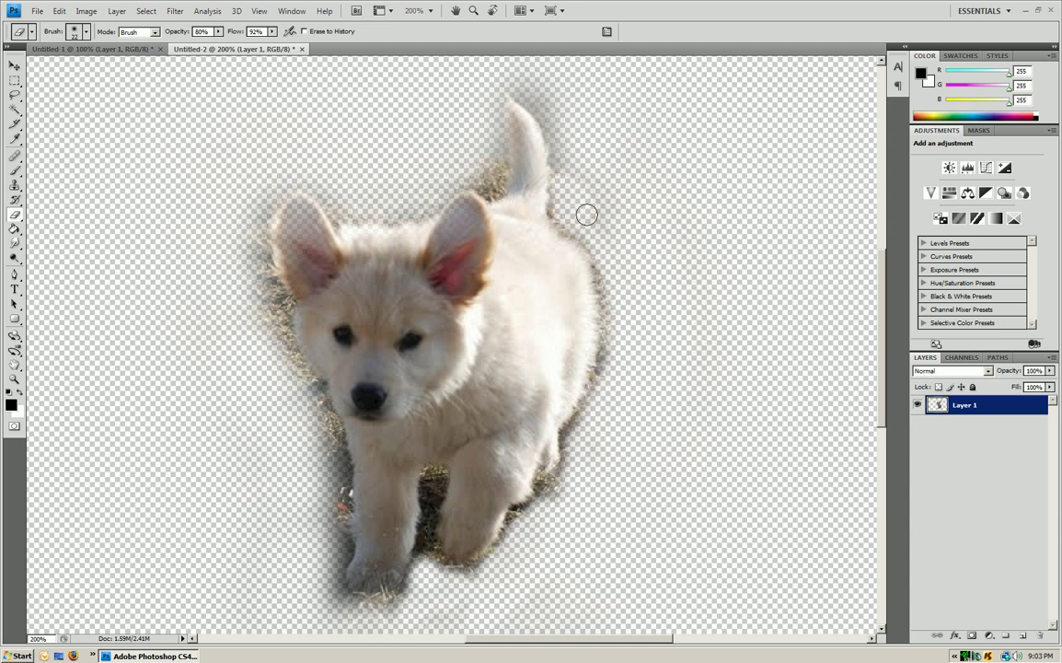
{"action": "mouse_move", "coordinate": [565, 172]}
{"action": "left_mouse_down"}
{"action": "mouse_move", "coordinate": [551, 112]}
{"action": "mouse_move", "coordinate": [521, 84]}
{"action": "mouse_move", "coordinate": [491, 143]}
{"action": "mouse_move", "coordinate": [490, 182]}
{"action": "left_mouse_up"}
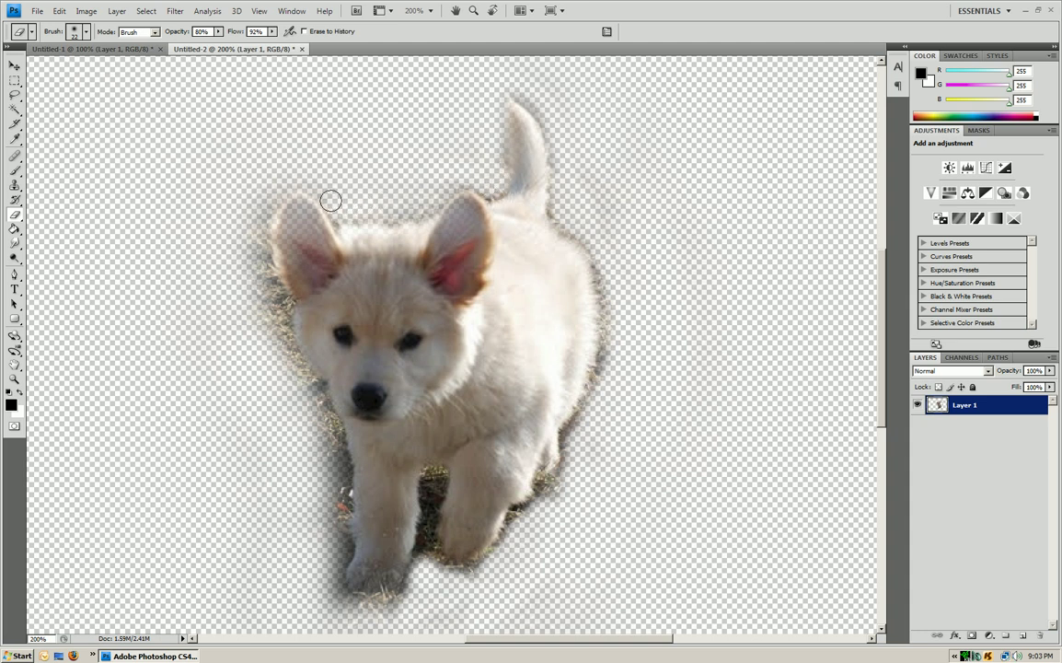
Erase the leftover background around the ears, along the face and chest, and between the front legs
{"action": "left_click_drag", "start_coordinate": [376, 204], "coordinate": [423, 191]}
{"action": "mouse_move", "coordinate": [206, 260]}
{"action": "left_mouse_down"}
{"action": "mouse_move", "coordinate": [255, 252]}
{"action": "mouse_move", "coordinate": [288, 356]}
{"action": "mouse_move", "coordinate": [333, 449]}
{"action": "mouse_move", "coordinate": [336, 601]}
{"action": "mouse_move", "coordinate": [359, 614]}
{"action": "mouse_move", "coordinate": [405, 612]}
{"action": "mouse_move", "coordinate": [424, 593]}
{"action": "mouse_move", "coordinate": [432, 480]}
{"action": "left_mouse_up"}
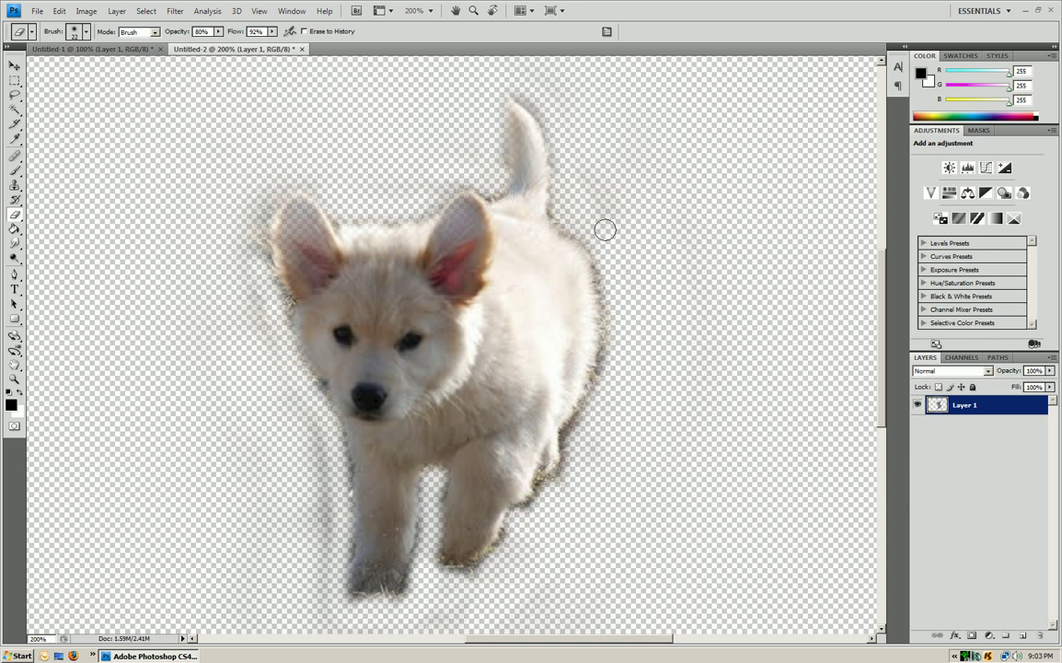
{"action": "mouse_move", "coordinate": [267, 189]}
{"action": "left_mouse_down"}
{"action": "mouse_move", "coordinate": [244, 252]}
{"action": "mouse_move", "coordinate": [247, 320]}
{"action": "mouse_move", "coordinate": [276, 475]}
{"action": "mouse_move", "coordinate": [319, 476]}
{"action": "mouse_move", "coordinate": [324, 455]}
{"action": "mouse_move", "coordinate": [304, 445]}
{"action": "mouse_move", "coordinate": [314, 591]}
{"action": "left_mouse_up"}
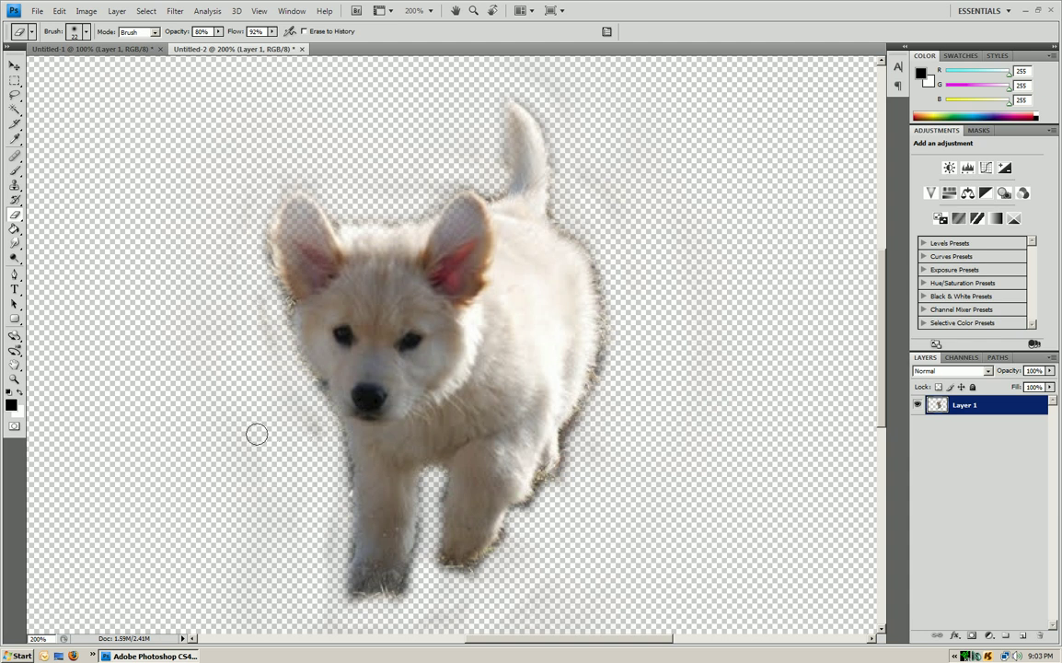
Inspect the edges of the puppy cutout at 300% and return to the actual-pixels view
{"action": "key", "text": "z"}
{"action": "left_click", "coordinate": [198, 368]}
{"action": "right_click", "coordinate": [269, 367]}
{"action": "key", "text": "Escape"}
{"action": "right_click", "coordinate": [192, 329]}
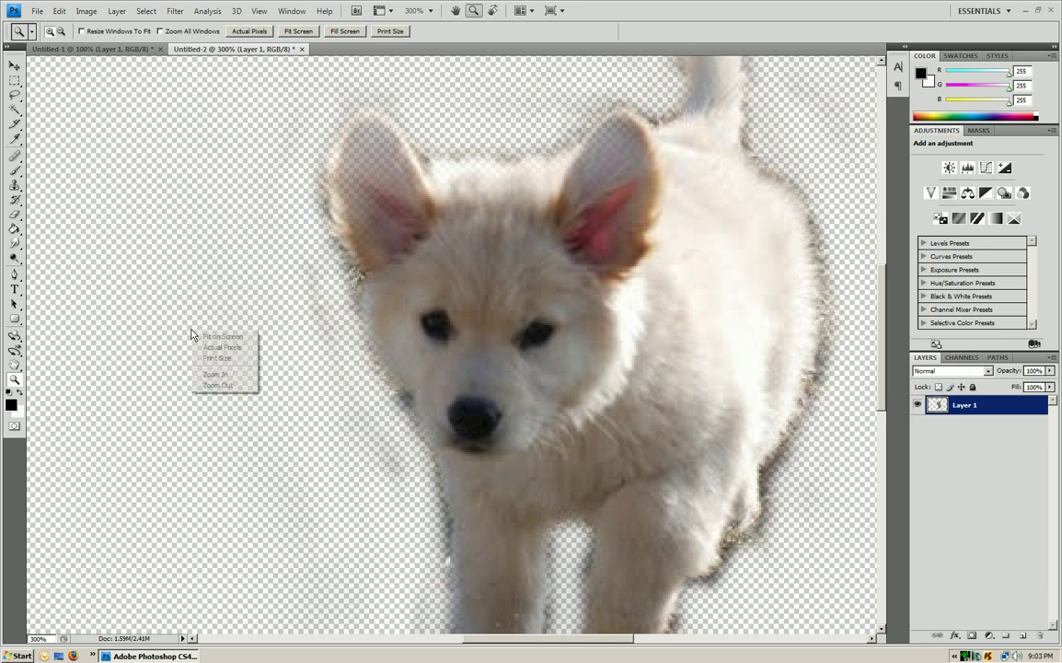
{"action": "right_click", "coordinate": [323, 318]}
{"action": "left_click", "coordinate": [342, 335]}
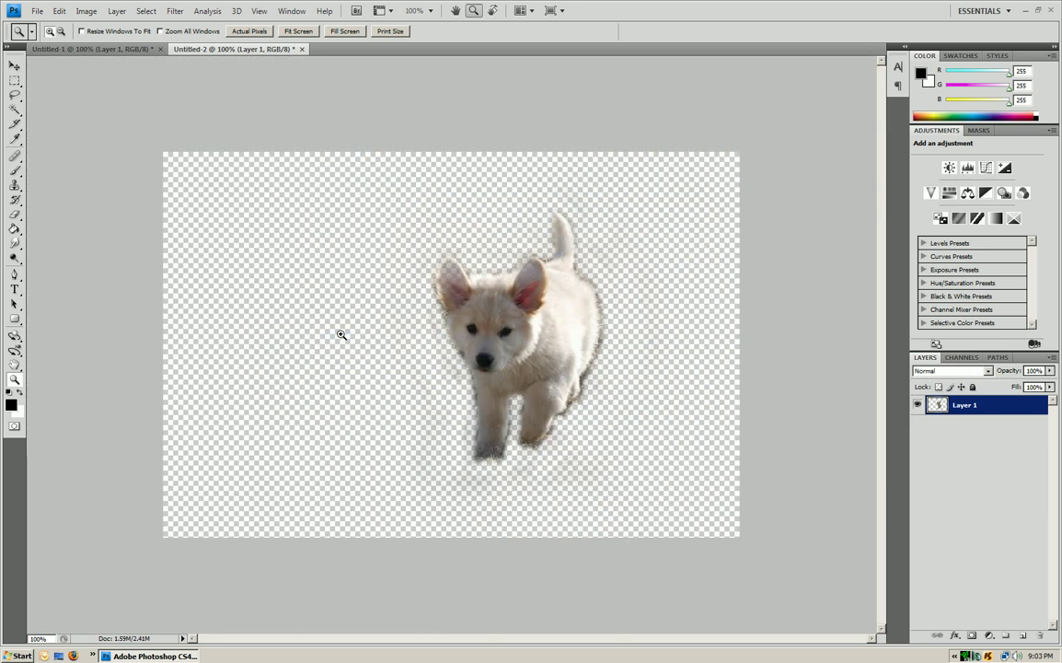
Check the transparent area with the Magic Wand, deselect, and erase faint residue around the puppy using a soft 187 px eraser at 100% opacity
{"action": "left_click", "coordinate": [16, 110]}
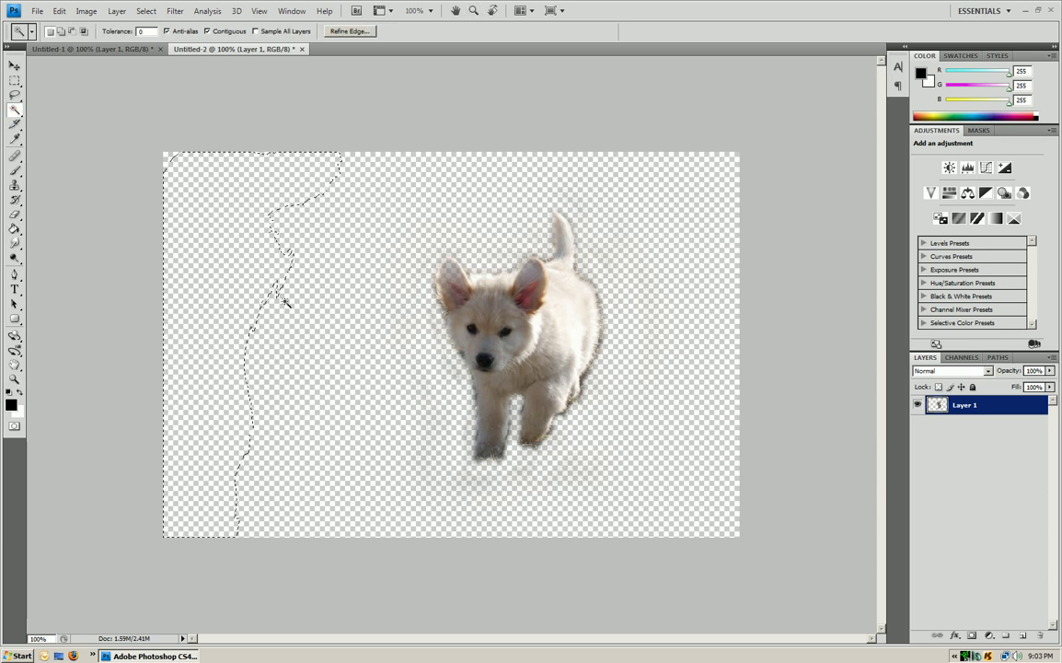
{"action": "key", "text": "ctrl+d"}
{"action": "left_click", "coordinate": [15, 214]}
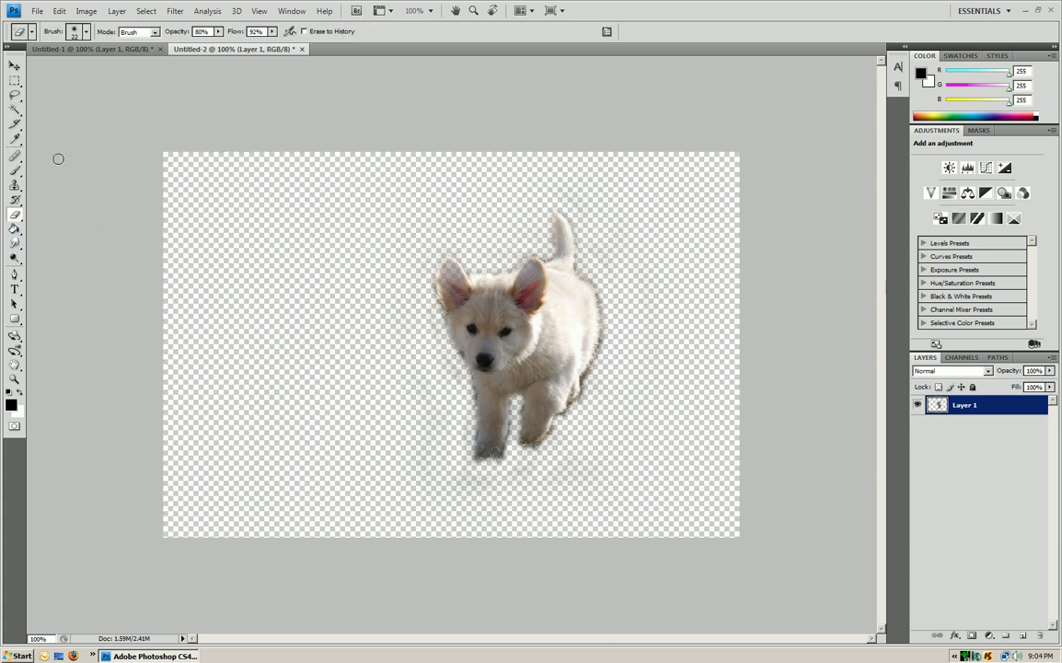
{"action": "left_click", "coordinate": [87, 32]}
{"action": "left_click_drag", "start_coordinate": [64, 66], "coordinate": [55, 67]}
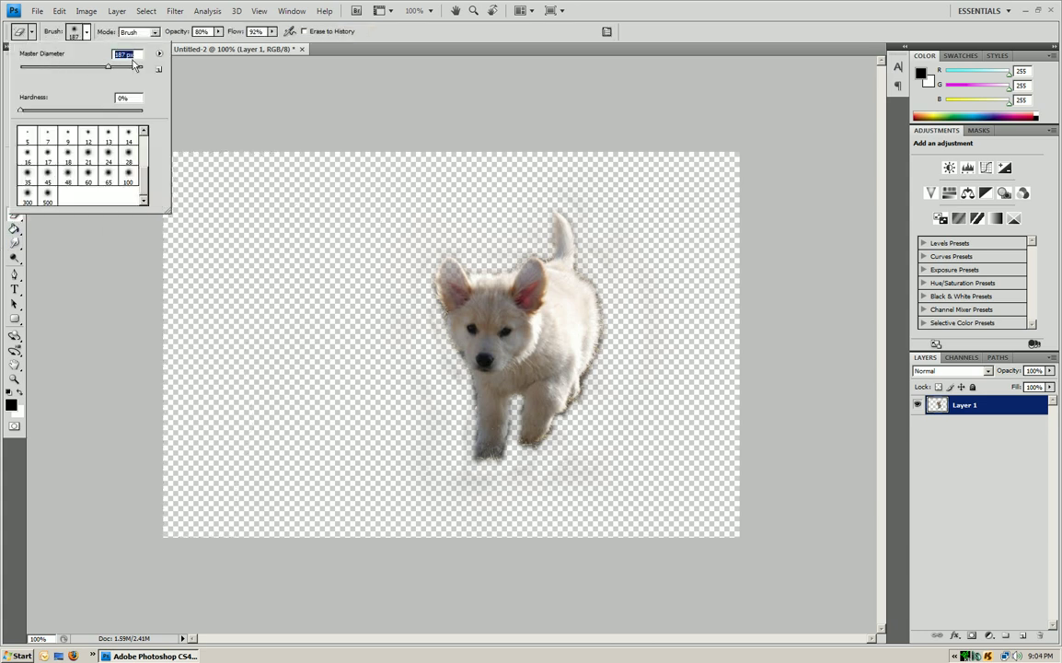
{"action": "left_click", "coordinate": [218, 32]}
{"action": "left_click_drag", "start_coordinate": [205, 43], "coordinate": [215, 43]}
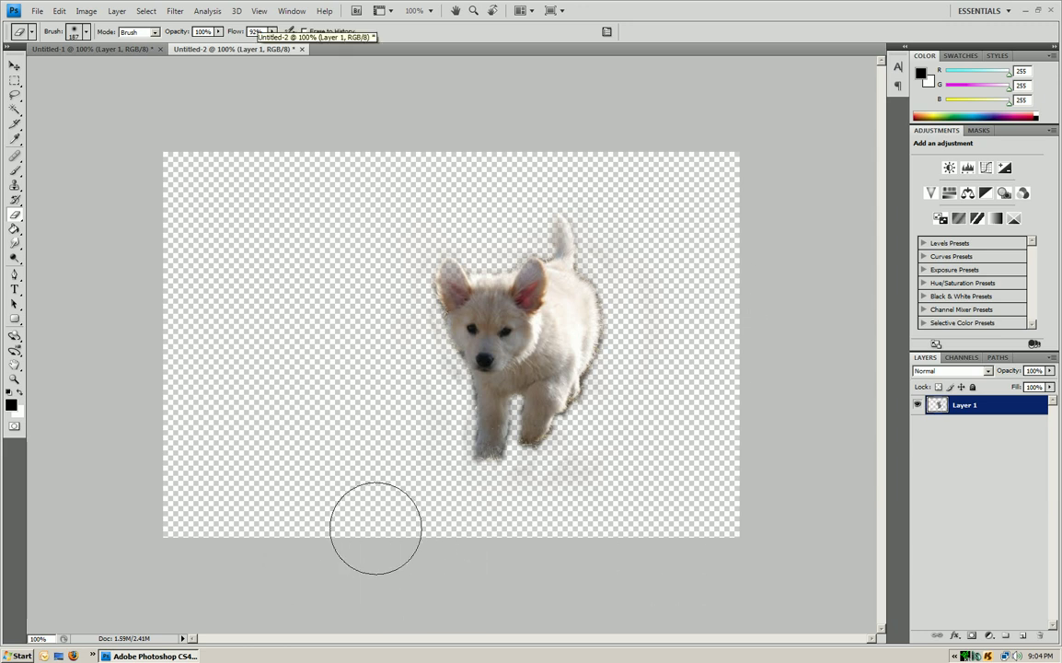
Copy the puppy cutout with a rectangular marquee selection and paste it into the frosty path image in Untitled-1
{"action": "left_click", "coordinate": [15, 80]}
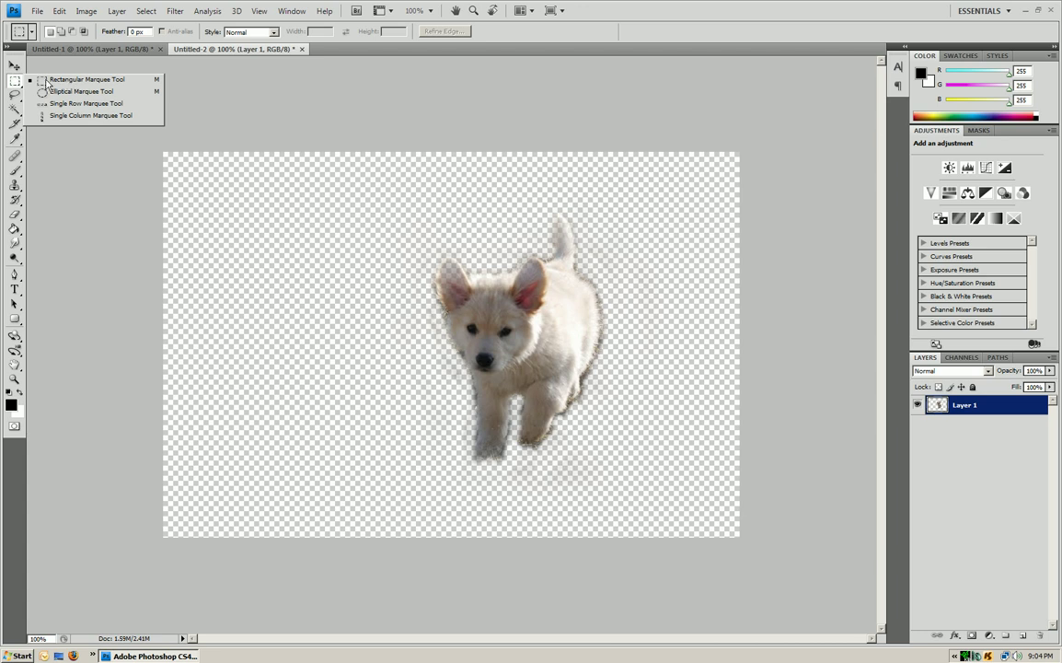
{"action": "left_click", "coordinate": [42, 81]}
{"action": "left_click", "coordinate": [16, 84]}
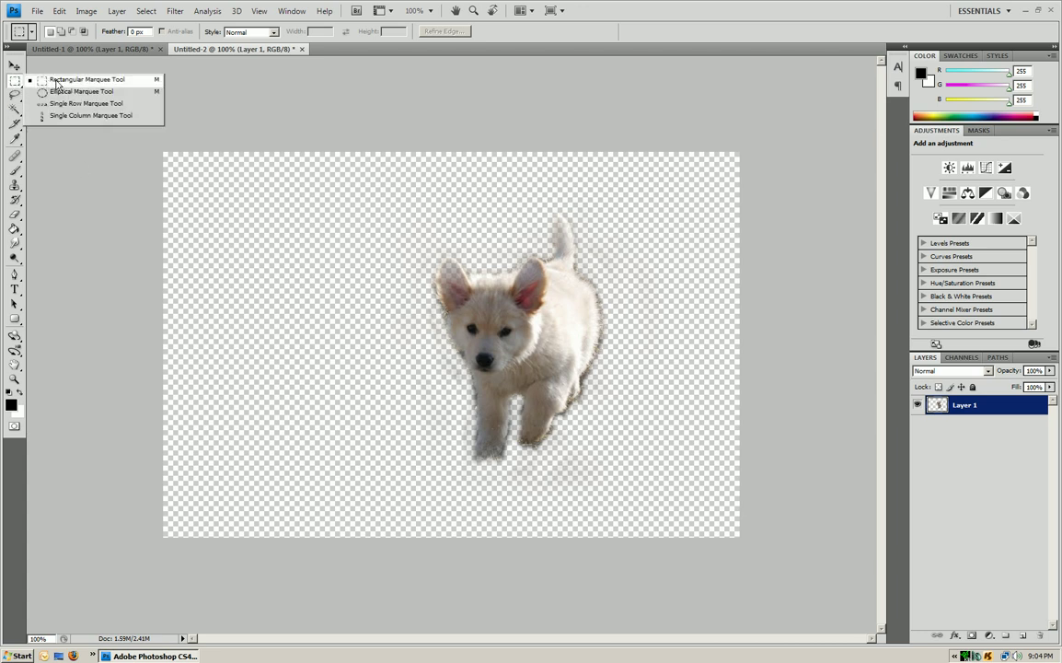
{"action": "left_click", "coordinate": [57, 81]}
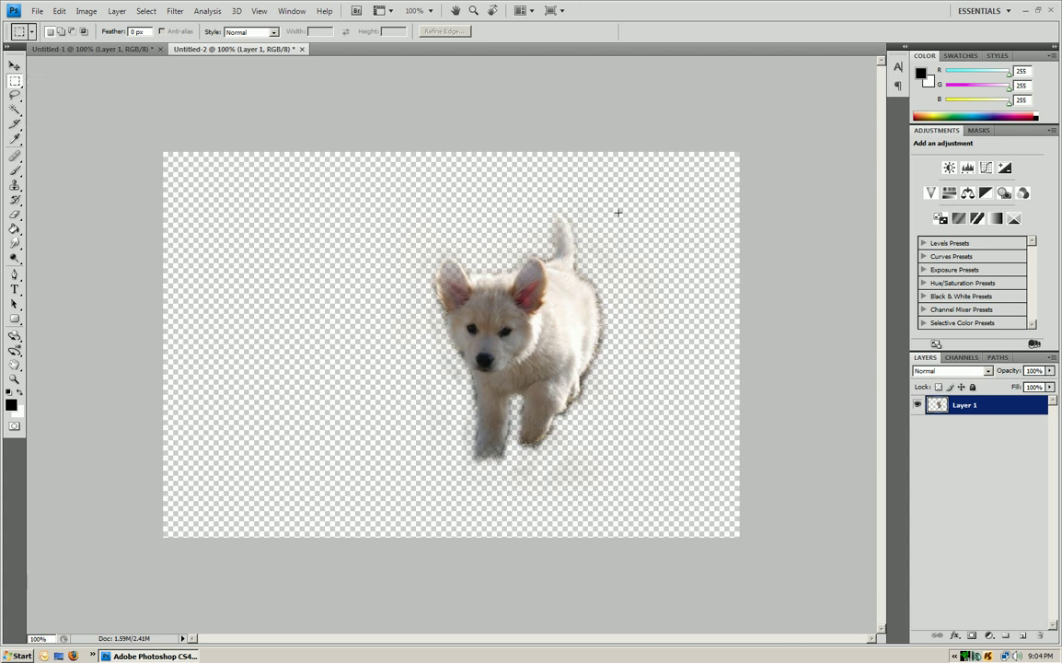
{"action": "left_click_drag", "start_coordinate": [431, 469], "coordinate": [422, 474]}
{"action": "left_click", "coordinate": [126, 50]}
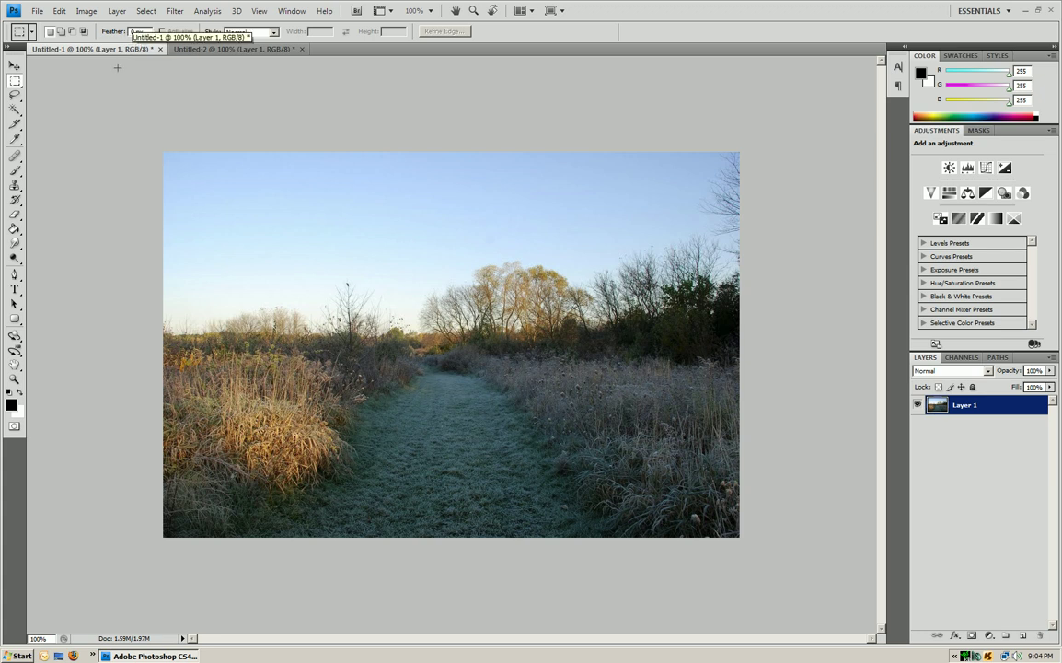
{"action": "key", "text": "ctrl+v"}
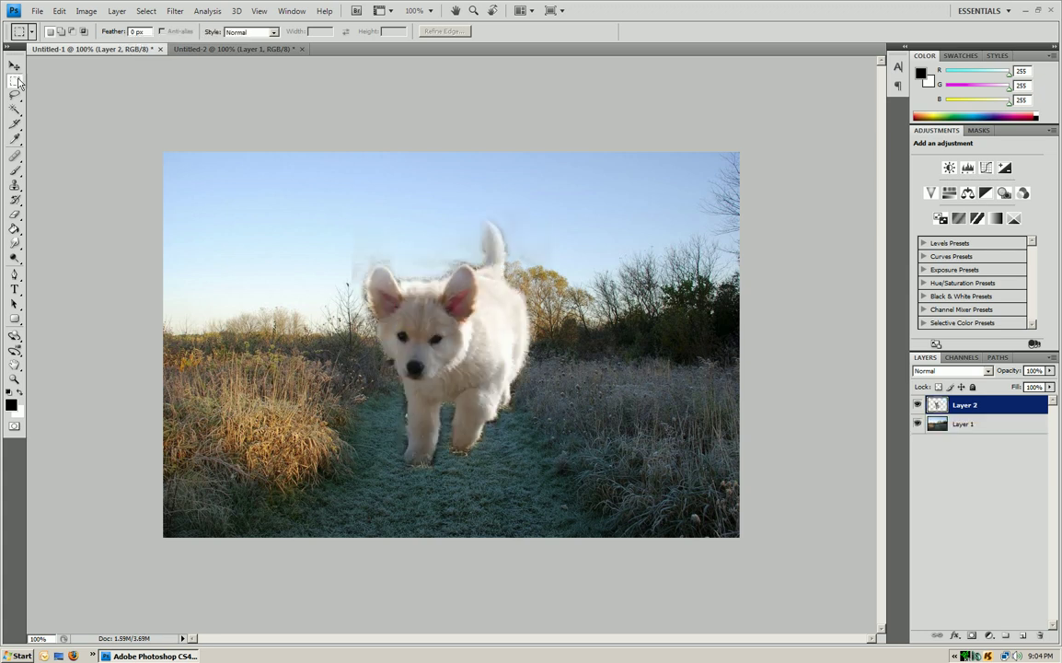
Move the pasted puppy down onto the path and scale it down to a small figure near the image's lower edge
{"action": "left_click", "coordinate": [15, 66]}
{"action": "left_click_drag", "start_coordinate": [523, 333], "coordinate": [435, 425]}
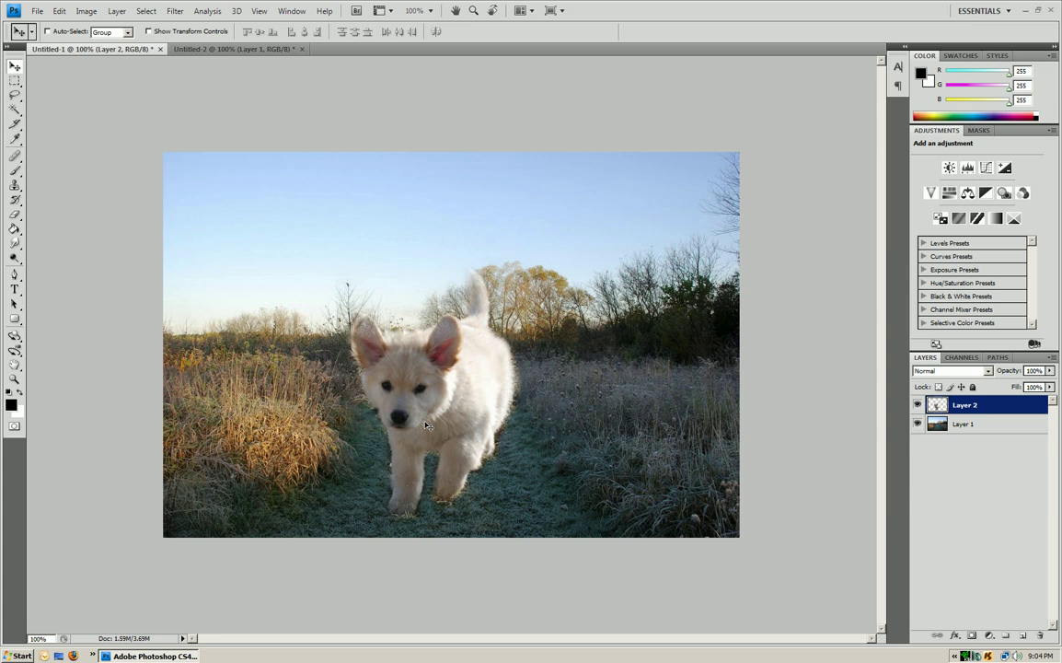
{"action": "key", "text": "ctrl+t"}
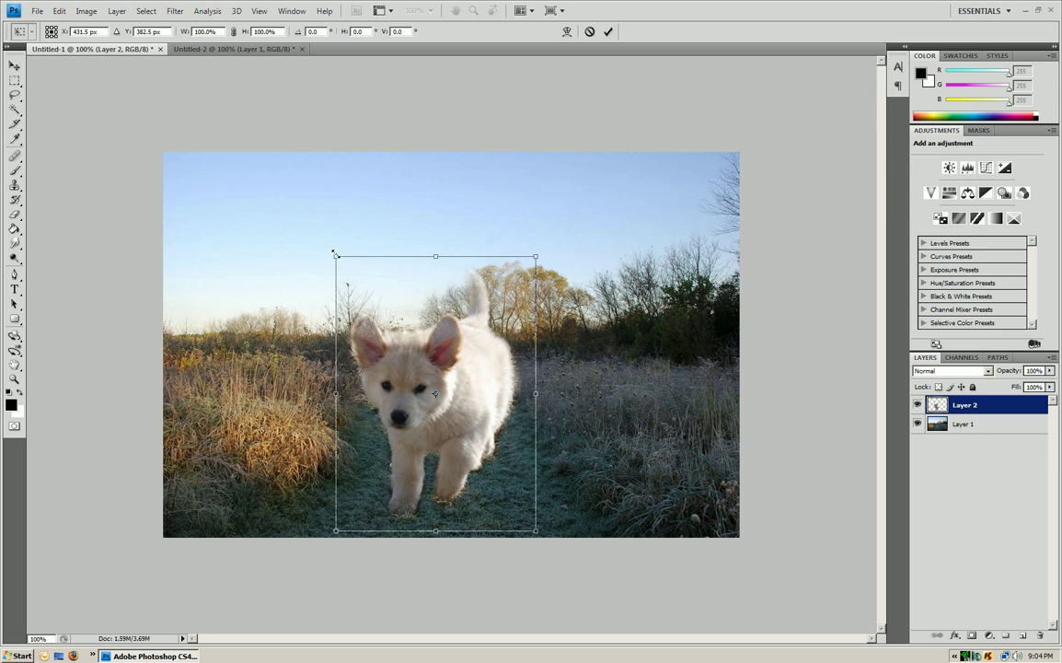
{"action": "left_click_drag", "start_coordinate": [335, 254], "coordinate": [480, 454]}
{"action": "key", "text": "Return"}
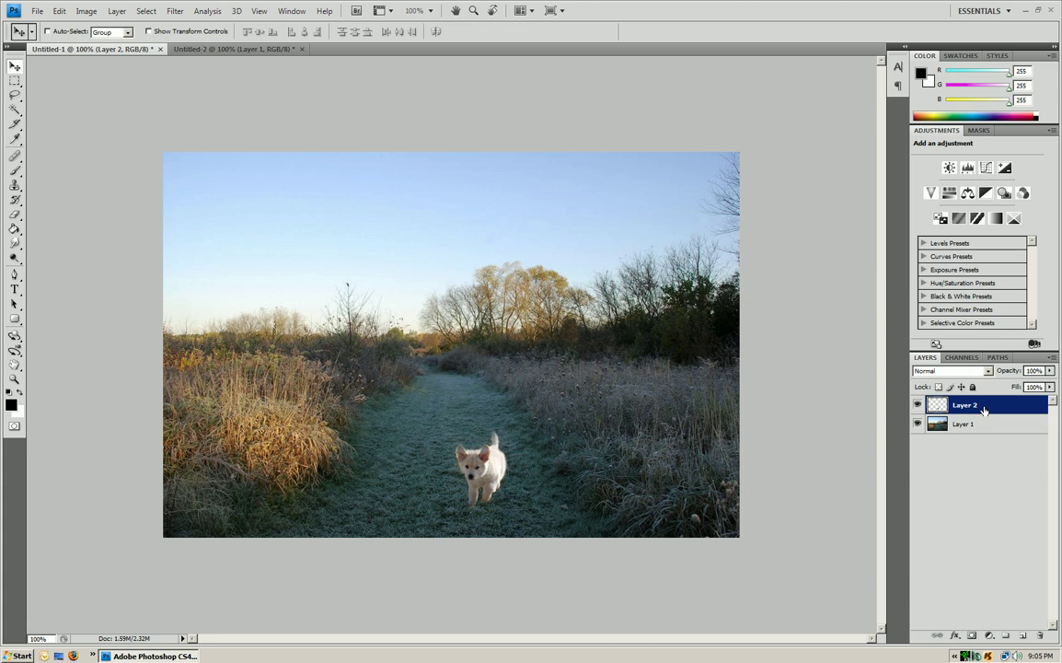
Add an empty layer, a Levels adjustment layer and another empty layer above the puppy, keeping their default settings
{"action": "key", "text": "ctrl+shift+n"}
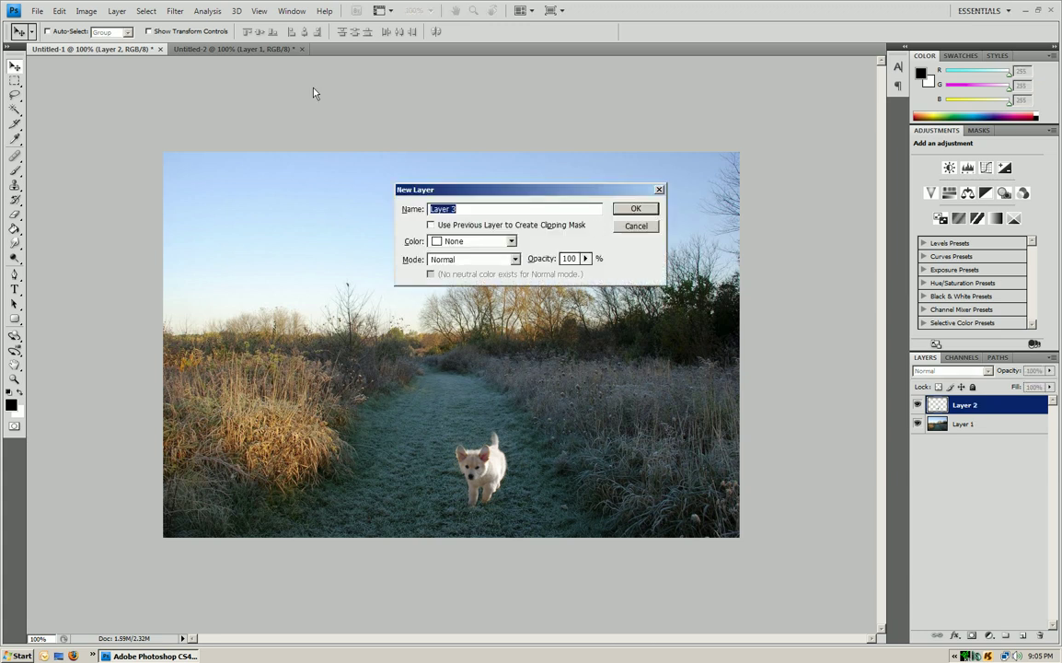
{"action": "left_click", "coordinate": [627, 209]}
{"action": "left_click", "coordinate": [117, 11]}
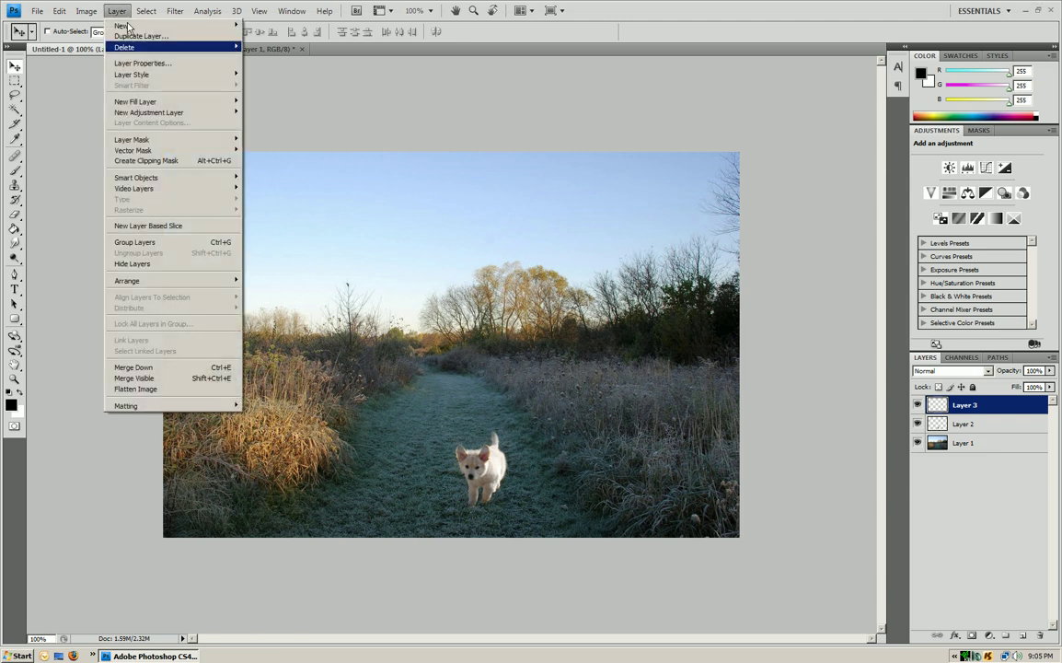
{"action": "mouse_move", "coordinate": [150, 117]}
{"action": "left_click", "coordinate": [252, 122]}
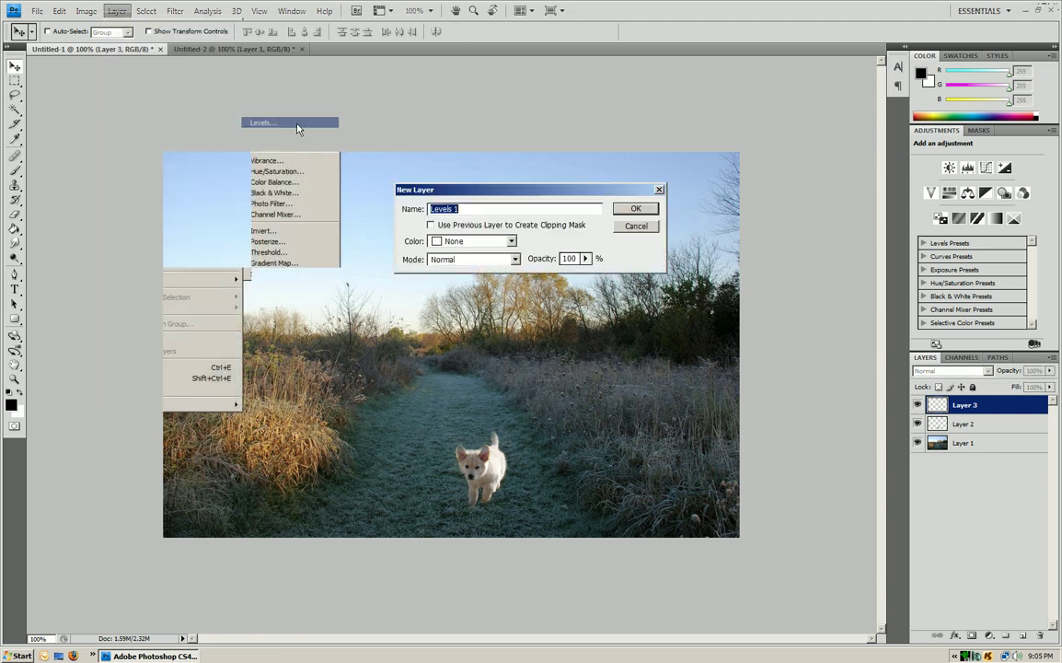
{"action": "left_click", "coordinate": [631, 208]}
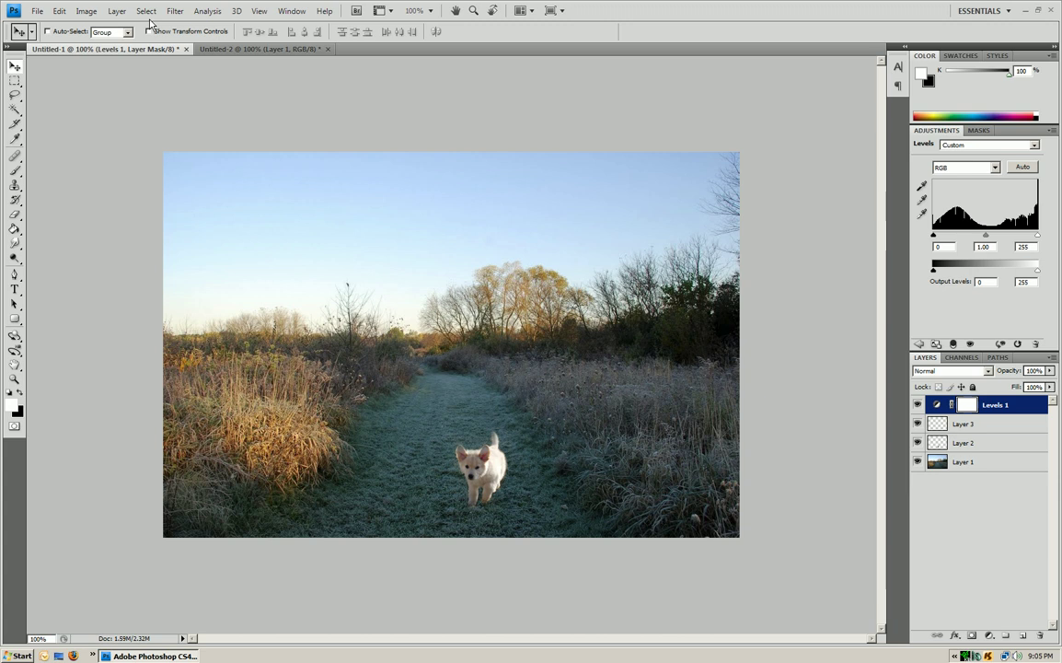
{"action": "key", "text": "ctrl+shift+n"}
{"action": "key", "text": "Return"}
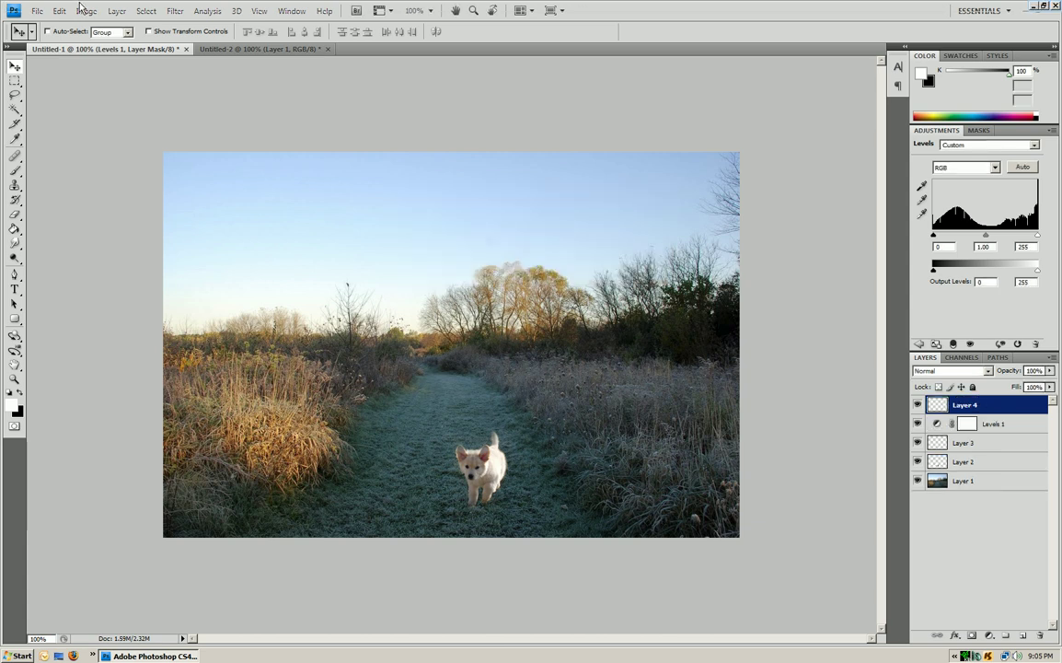
Load the Basic Brushes set for the Brush tool
{"action": "left_click", "coordinate": [14, 170]}
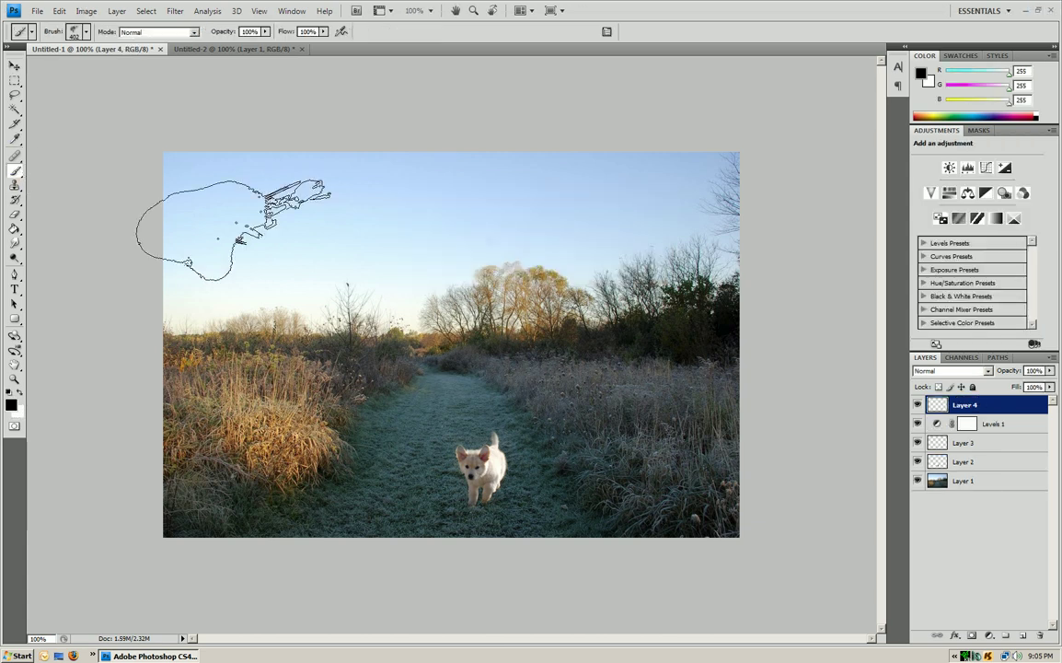
{"action": "left_click", "coordinate": [85, 32]}
{"action": "key", "text": "Return"}
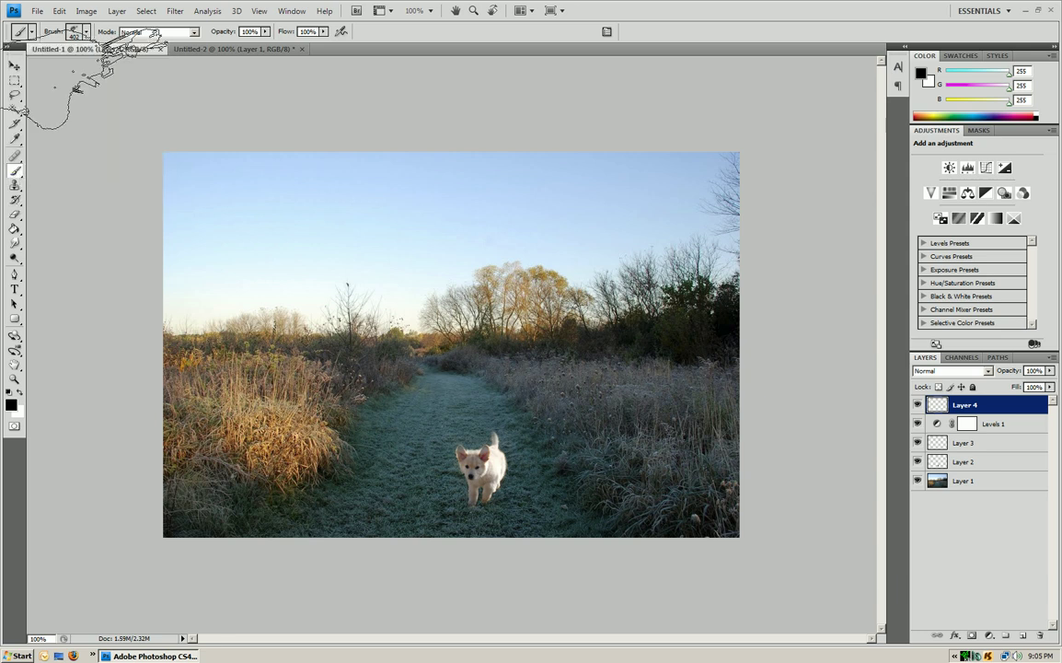
{"action": "left_click", "coordinate": [86, 33]}
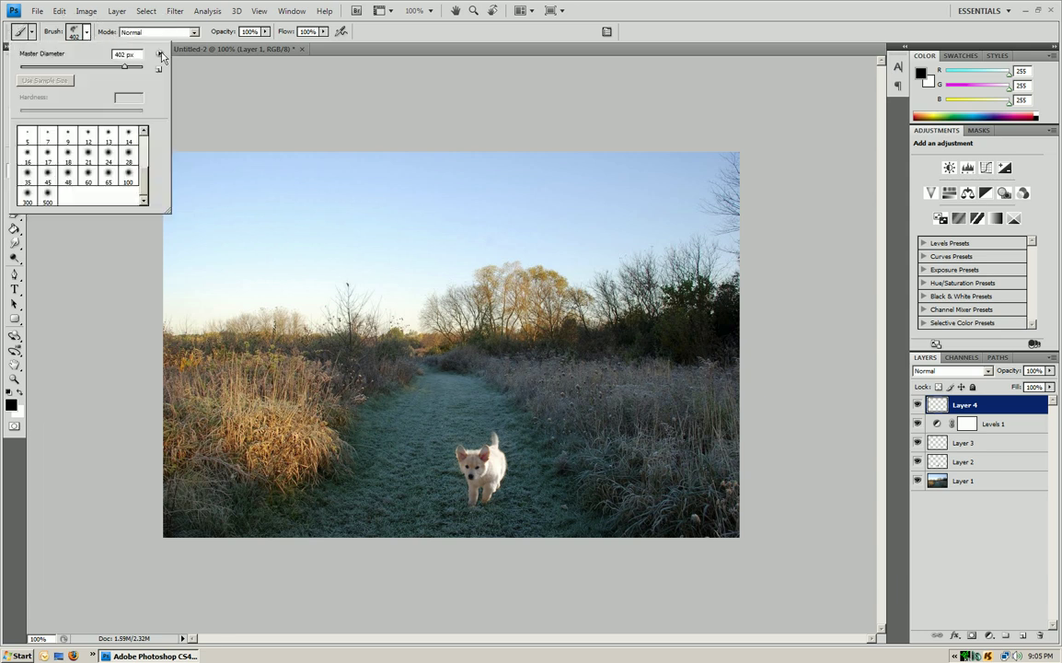
{"action": "left_click", "coordinate": [160, 56]}
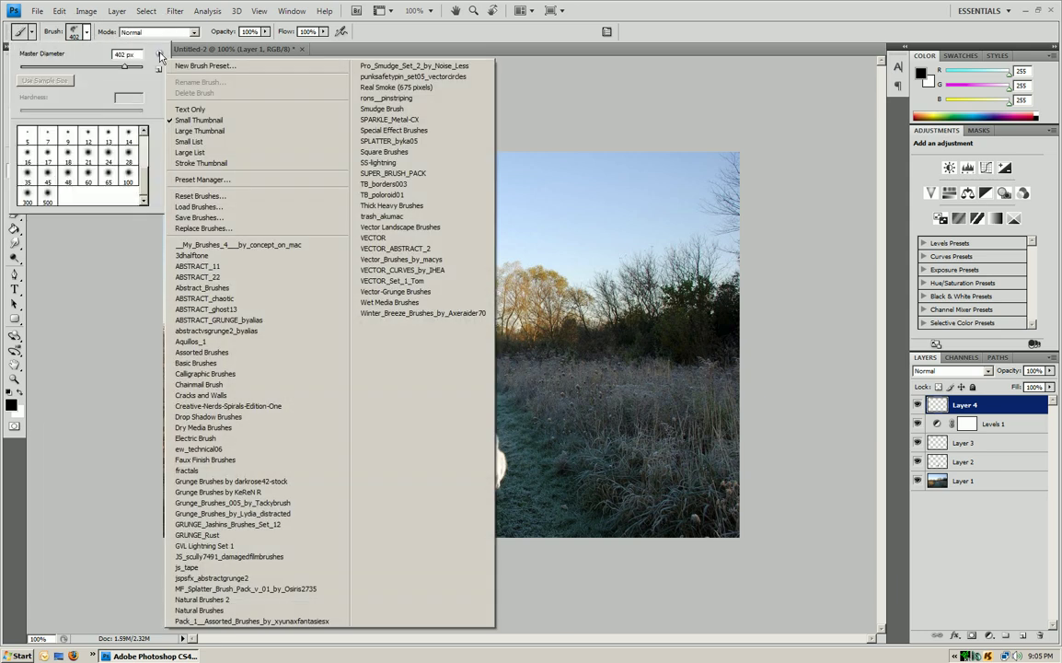
{"action": "left_click", "coordinate": [221, 364]}
{"action": "key", "text": "Return"}
Choose the soft round 65 px brush with 0% hardness and set its opacity to 25%
{"action": "left_click", "coordinate": [128, 176]}
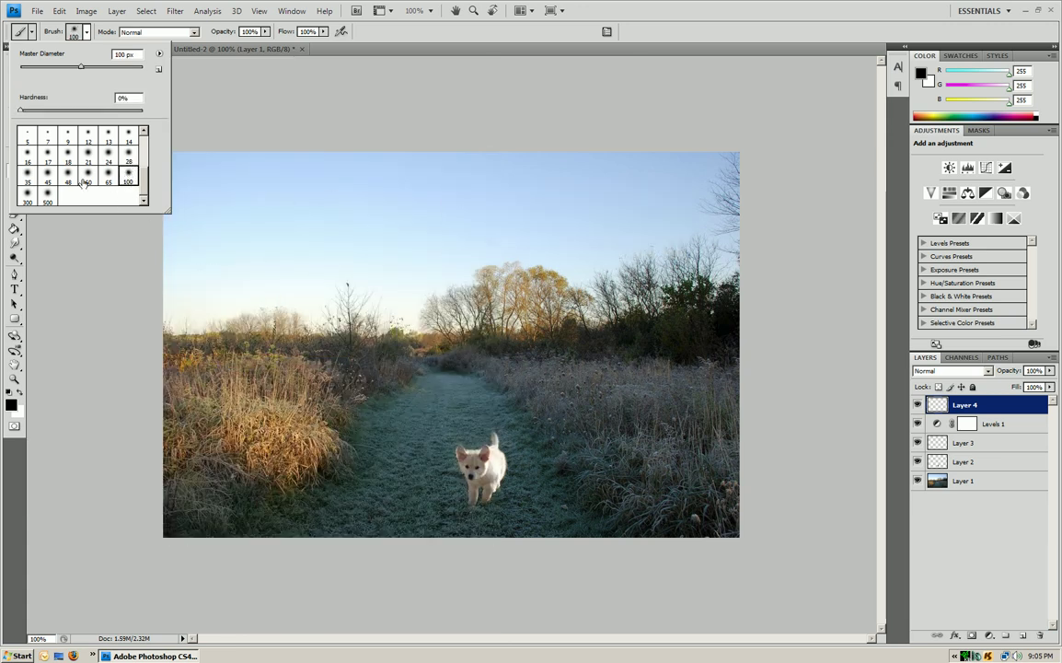
{"action": "left_click", "coordinate": [108, 174]}
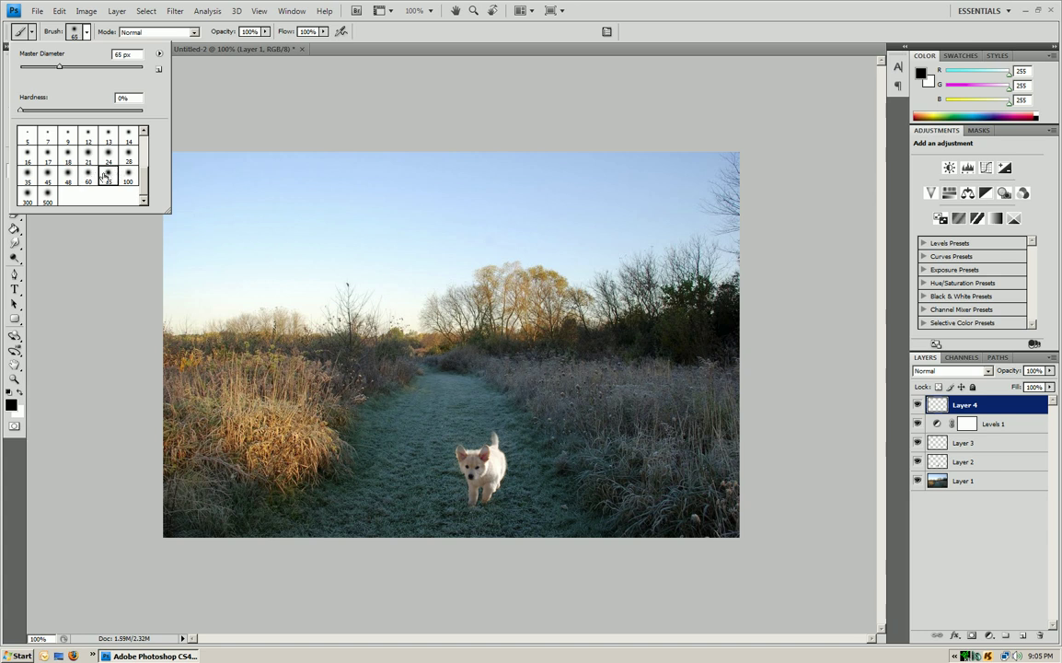
{"action": "scroll", "coordinate": [73, 163], "scroll_direction": "up", "scroll_amount": 3}
{"action": "scroll", "coordinate": [101, 184], "scroll_direction": "down", "scroll_amount": 2}
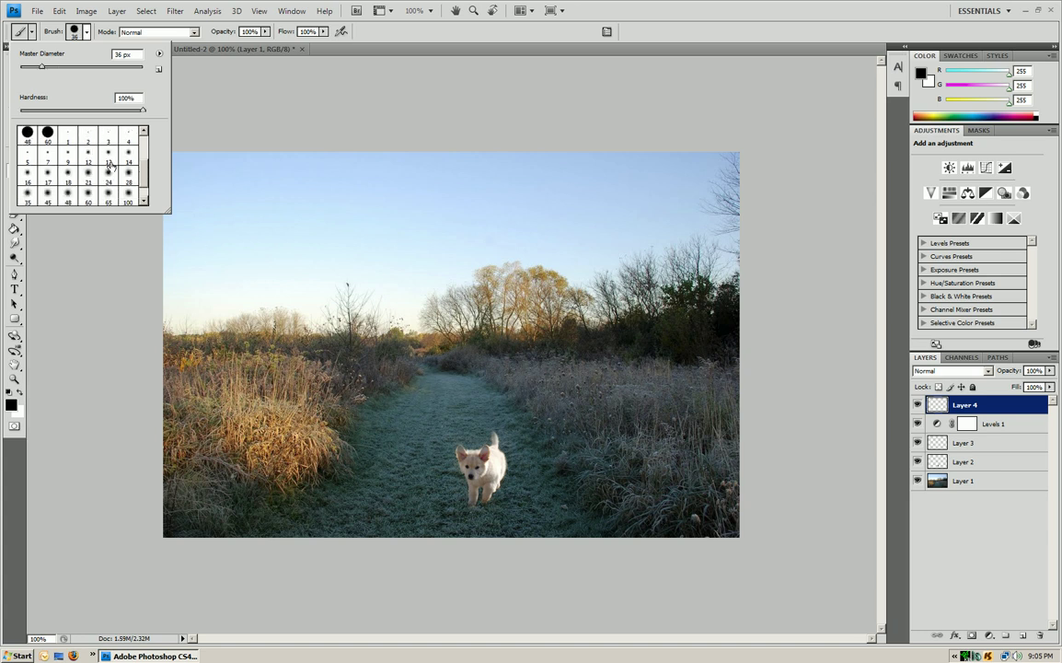
{"action": "scroll", "coordinate": [112, 175], "scroll_direction": "down", "scroll_amount": 2}
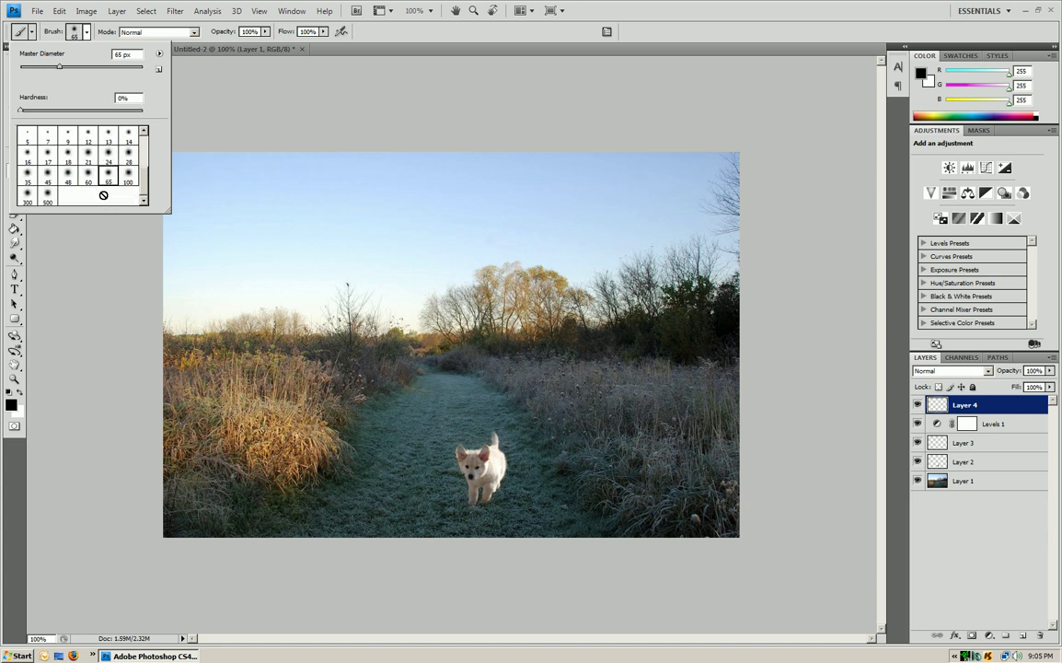
{"action": "key", "text": "Return"}
{"action": "left_click_drag", "start_coordinate": [265, 31], "coordinate": [218, 44]}
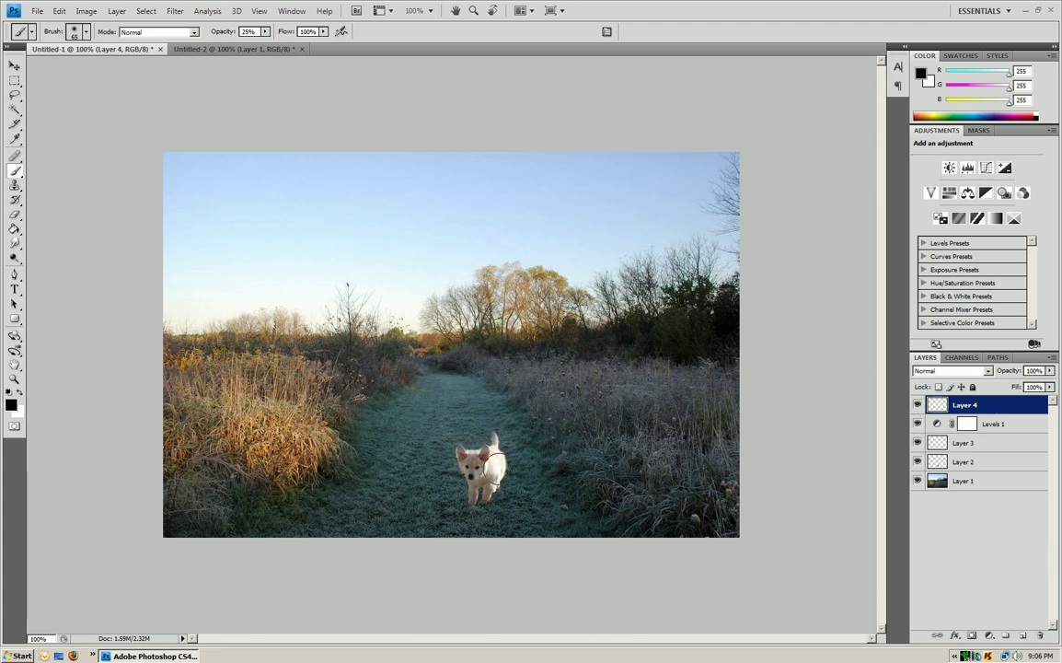
Paint a black shadow along the path and over the puppy on Layer 4, and set the layer's opacity to 41%
{"action": "mouse_move", "coordinate": [493, 458]}
{"action": "left_mouse_down"}
{"action": "mouse_move", "coordinate": [447, 425]}
{"action": "mouse_move", "coordinate": [465, 409]}
{"action": "mouse_move", "coordinate": [492, 465]}
{"action": "mouse_move", "coordinate": [511, 470]}
{"action": "mouse_move", "coordinate": [429, 381]}
{"action": "mouse_move", "coordinate": [491, 411]}
{"action": "mouse_move", "coordinate": [460, 396]}
{"action": "mouse_move", "coordinate": [506, 460]}
{"action": "mouse_move", "coordinate": [470, 464]}
{"action": "mouse_move", "coordinate": [482, 532]}
{"action": "mouse_move", "coordinate": [419, 437]}
{"action": "mouse_move", "coordinate": [430, 392]}
{"action": "mouse_move", "coordinate": [421, 350]}
{"action": "mouse_move", "coordinate": [455, 403]}
{"action": "mouse_move", "coordinate": [382, 474]}
{"action": "mouse_move", "coordinate": [313, 474]}
{"action": "mouse_move", "coordinate": [382, 370]}
{"action": "left_mouse_up"}
{"action": "mouse_move", "coordinate": [425, 416]}
{"action": "left_mouse_down"}
{"action": "mouse_move", "coordinate": [447, 405]}
{"action": "mouse_move", "coordinate": [443, 361]}
{"action": "mouse_move", "coordinate": [559, 533]}
{"action": "mouse_move", "coordinate": [500, 408]}
{"action": "mouse_move", "coordinate": [434, 348]}
{"action": "mouse_move", "coordinate": [440, 405]}
{"action": "mouse_move", "coordinate": [466, 445]}
{"action": "mouse_move", "coordinate": [396, 359]}
{"action": "mouse_move", "coordinate": [363, 469]}
{"action": "mouse_move", "coordinate": [391, 456]}
{"action": "mouse_move", "coordinate": [456, 500]}
{"action": "left_mouse_up"}
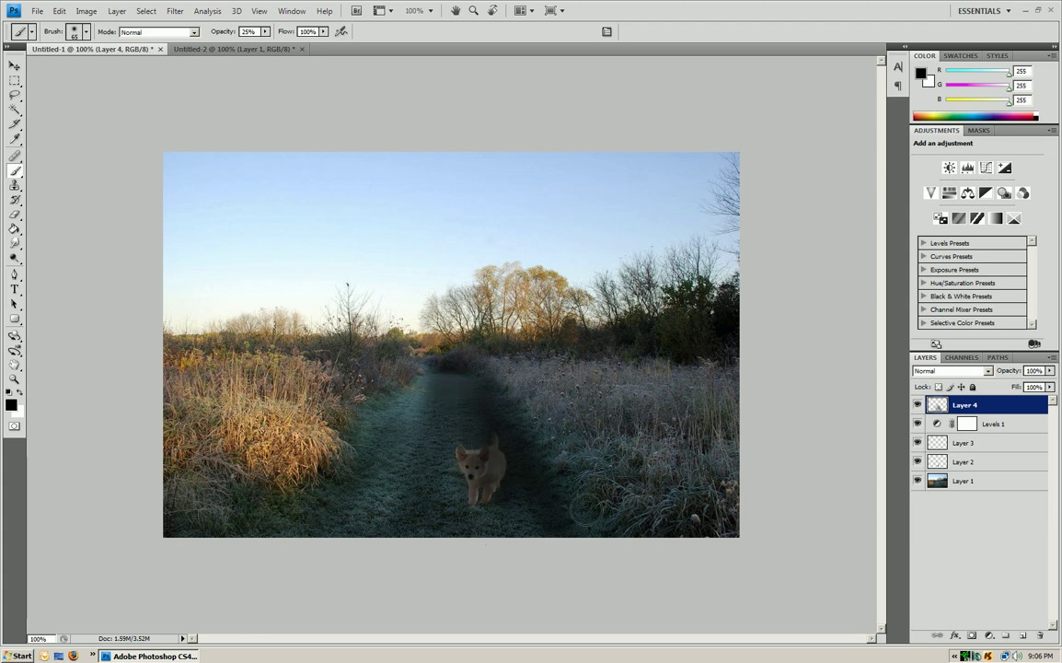
{"action": "left_click", "coordinate": [1049, 370]}
{"action": "left_click_drag", "start_coordinate": [1020, 384], "coordinate": [1011, 385]}
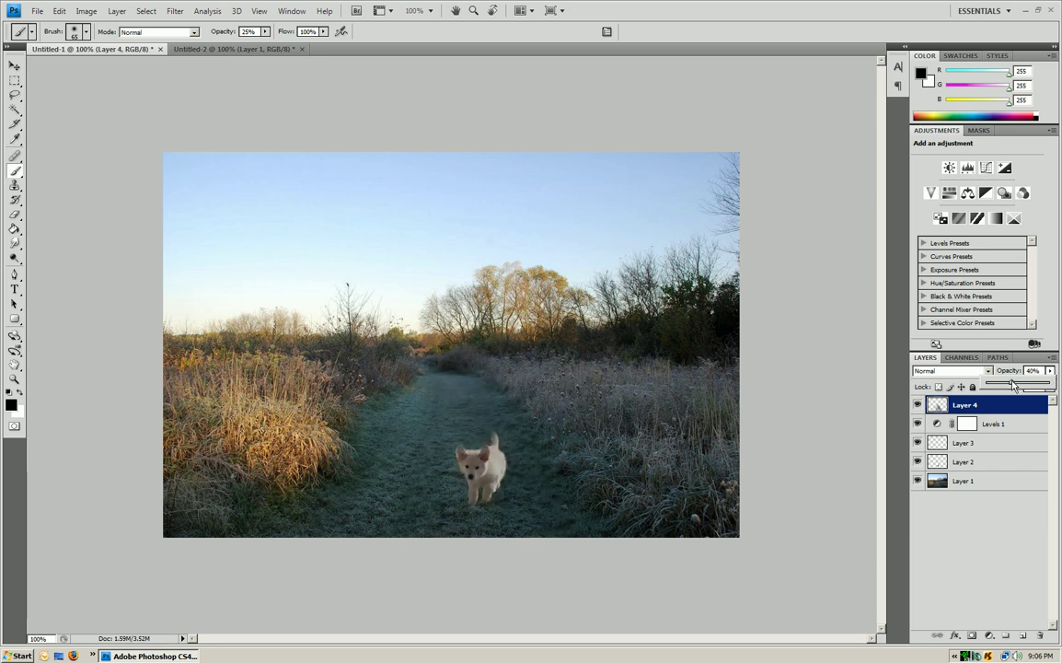
{"action": "left_click_drag", "start_coordinate": [1008, 385], "coordinate": [1016, 388]}
Compare the image with and without the painted shadow layer, leaving the layer visible
{"action": "left_click", "coordinate": [918, 404]}
{"action": "left_click", "coordinate": [918, 404]}
{"action": "left_click", "coordinate": [918, 404]}
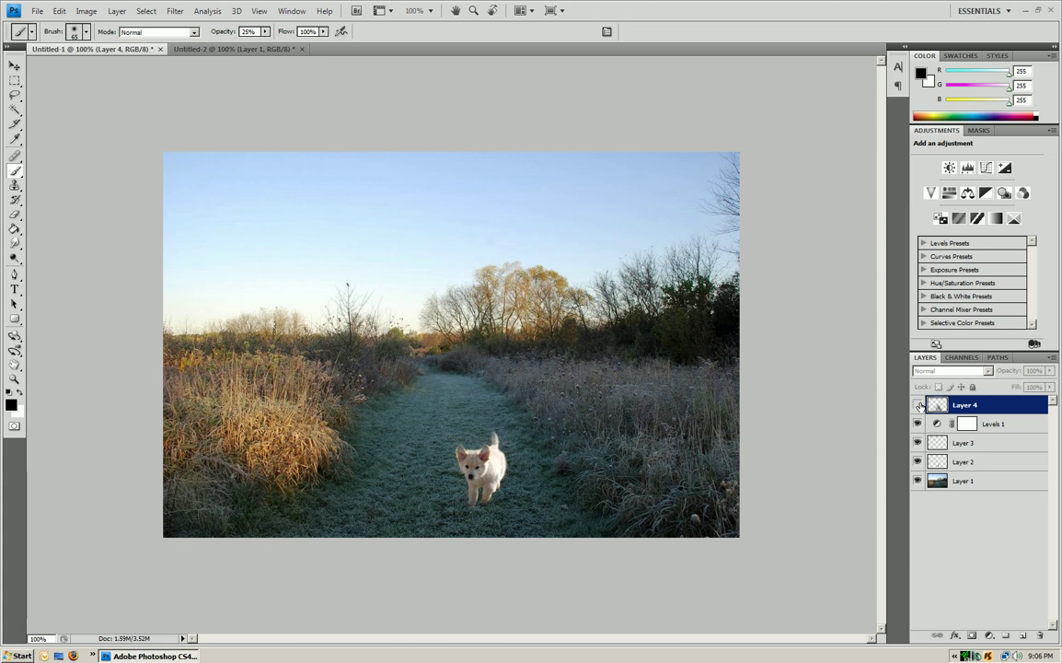
{"action": "left_click", "coordinate": [917, 404]}
{"action": "left_click", "coordinate": [918, 404]}
{"action": "left_click", "coordinate": [918, 404]}
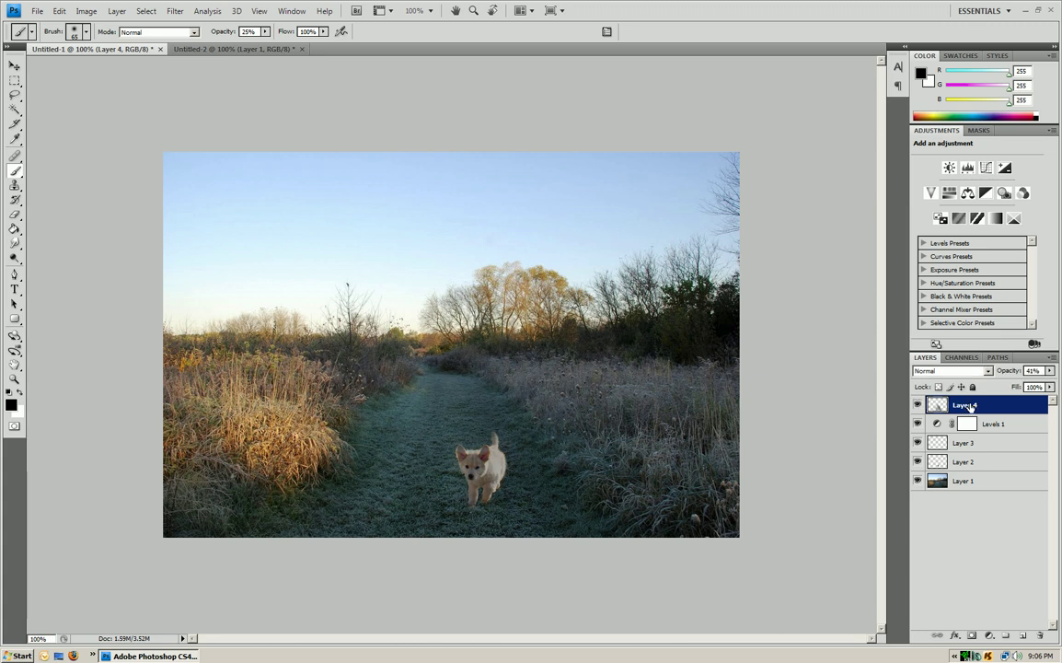
Add a new empty layer above Layer 4 and a Gradient Map adjustment layer above it using the black-to-white gradient
{"action": "key", "text": "ctrl+shift+n"}
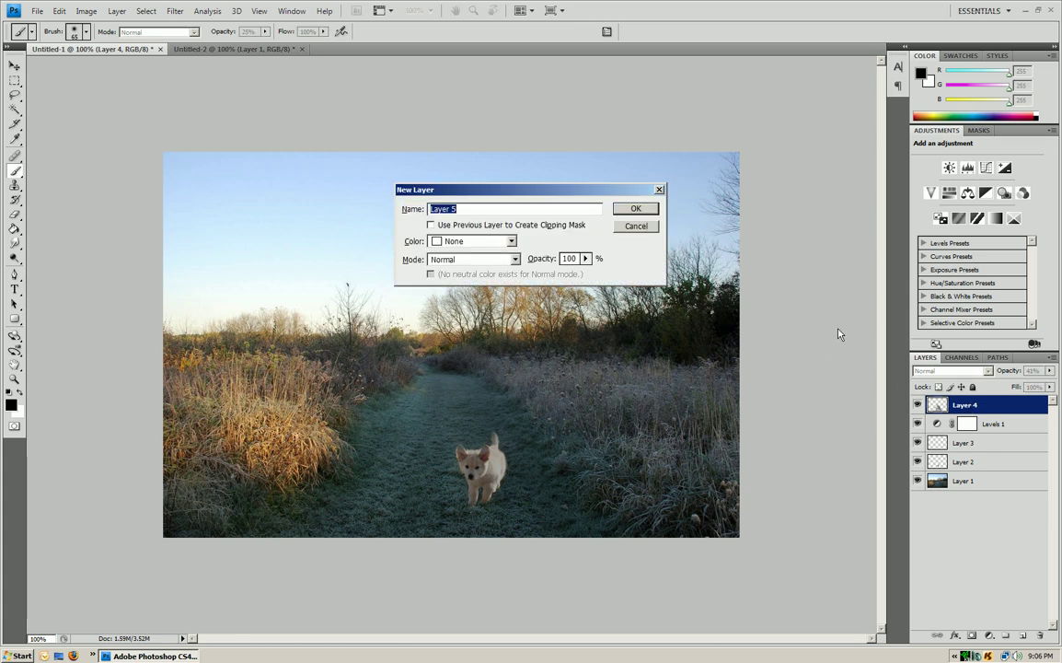
{"action": "key", "text": "Return"}
{"action": "left_click", "coordinate": [85, 11]}
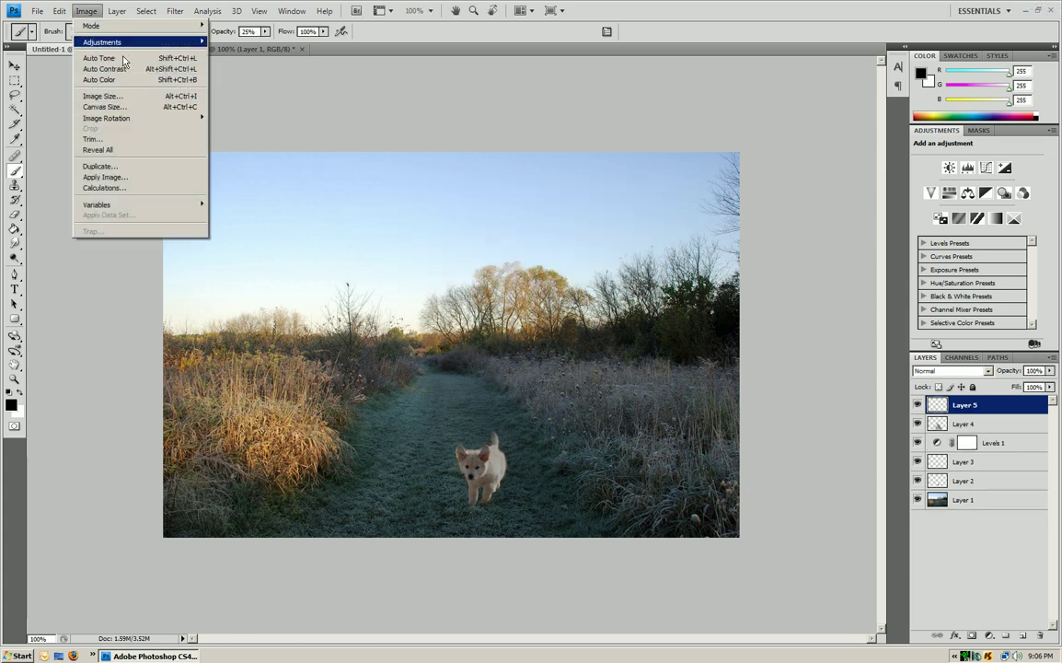
{"action": "mouse_move", "coordinate": [116, 10]}
{"action": "mouse_move", "coordinate": [135, 111]}
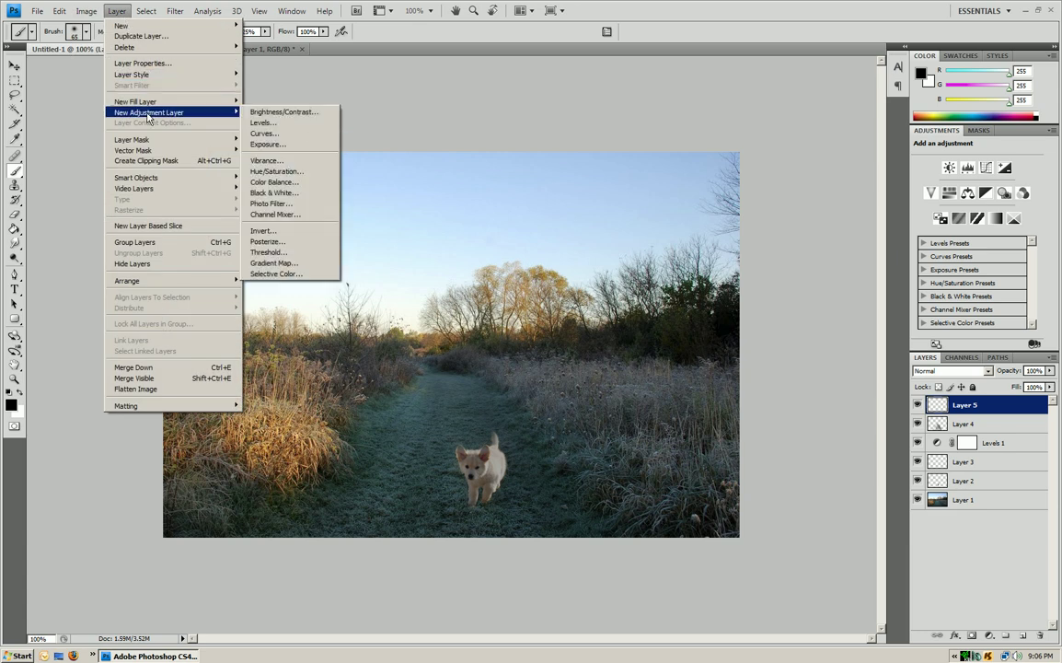
{"action": "left_click", "coordinate": [276, 262]}
{"action": "key", "text": "Return"}
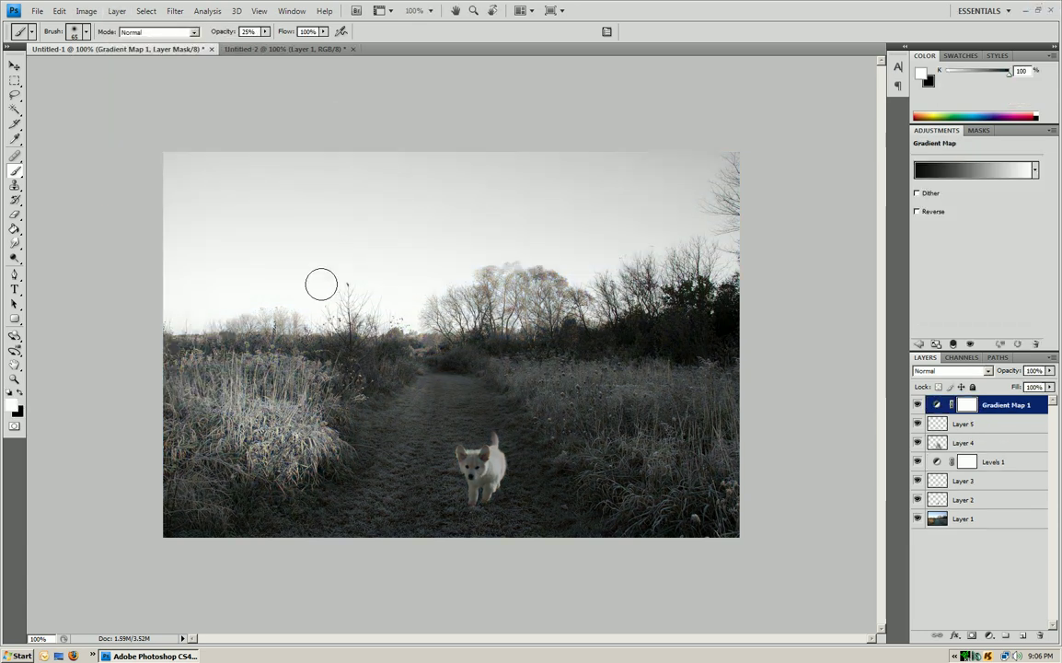
{"action": "left_click", "coordinate": [969, 177]}
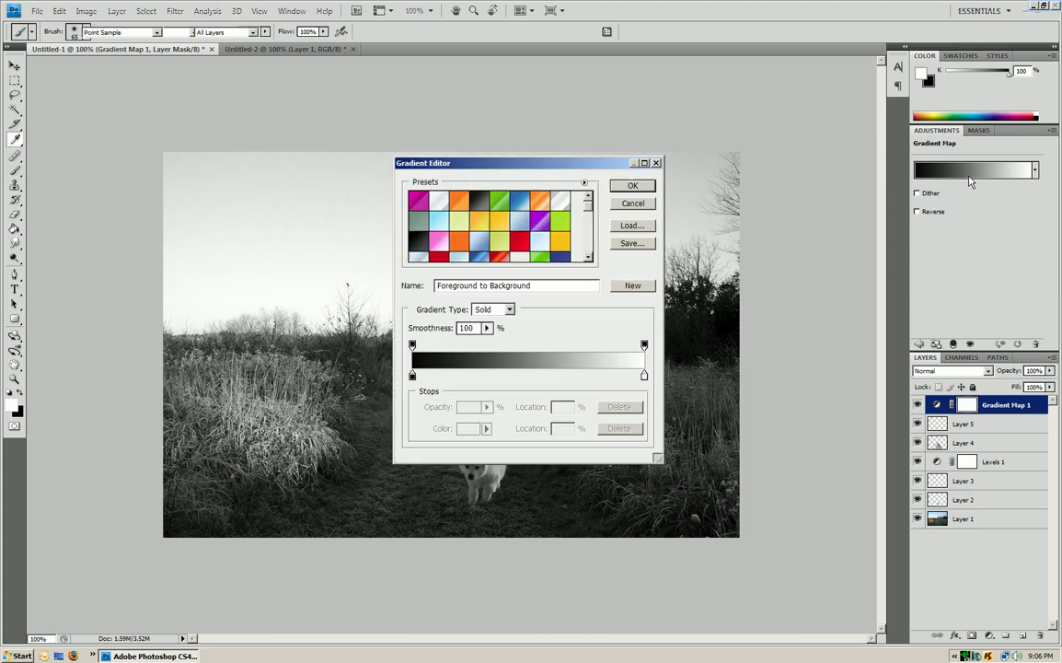
{"action": "left_click", "coordinate": [650, 191]}
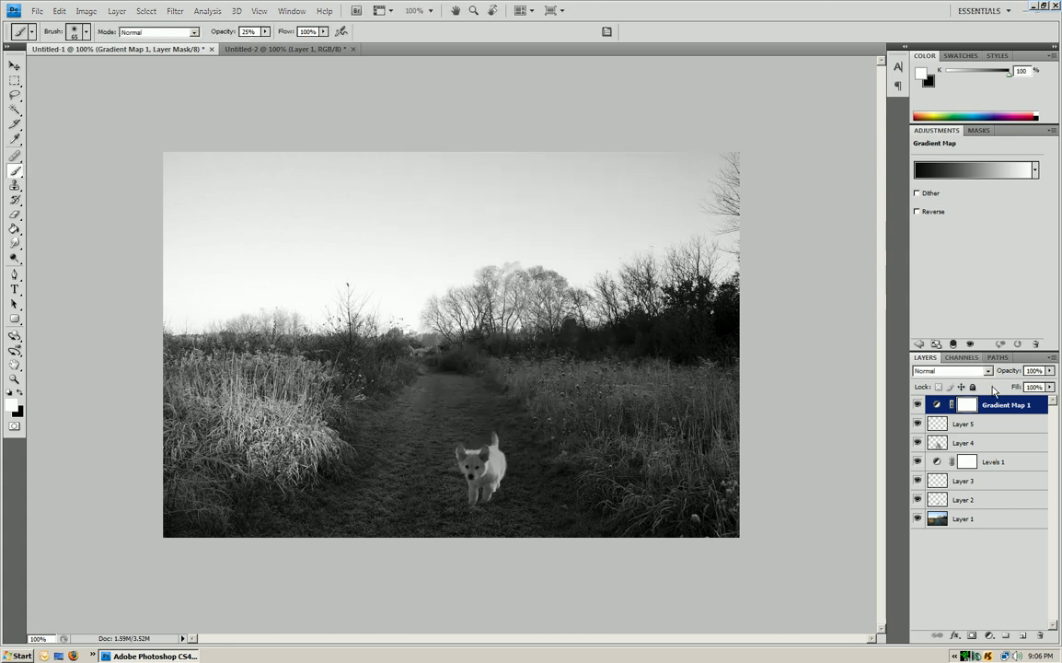
Set the Gradient Map layer's blend mode to Multiply and its opacity to 19%
{"action": "left_click", "coordinate": [951, 370]}
{"action": "left_click", "coordinate": [929, 106]}
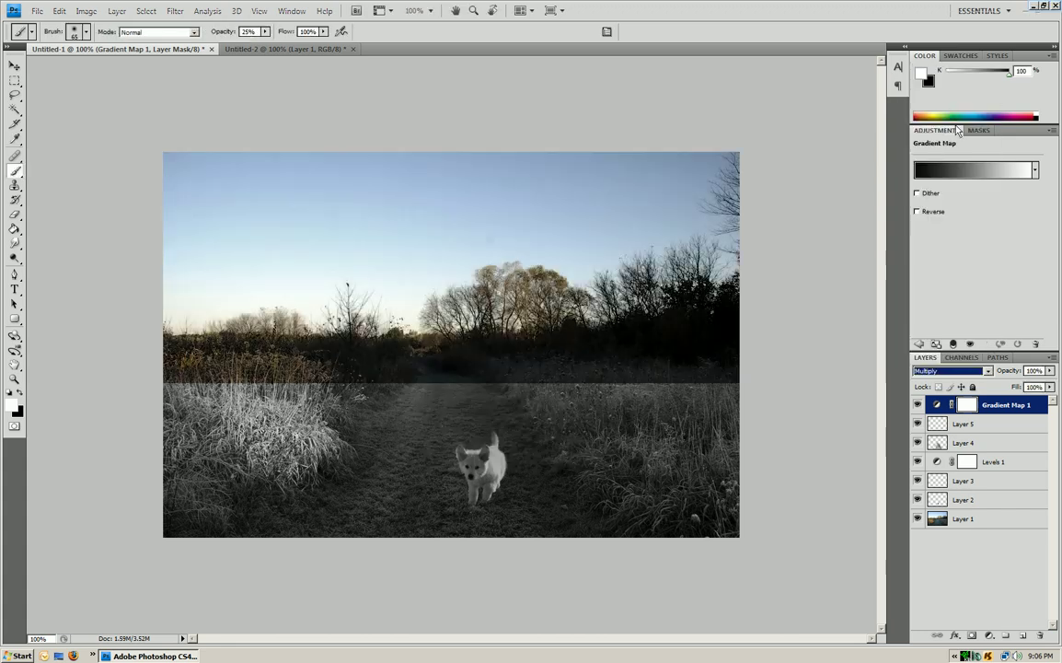
{"action": "left_click", "coordinate": [1050, 370]}
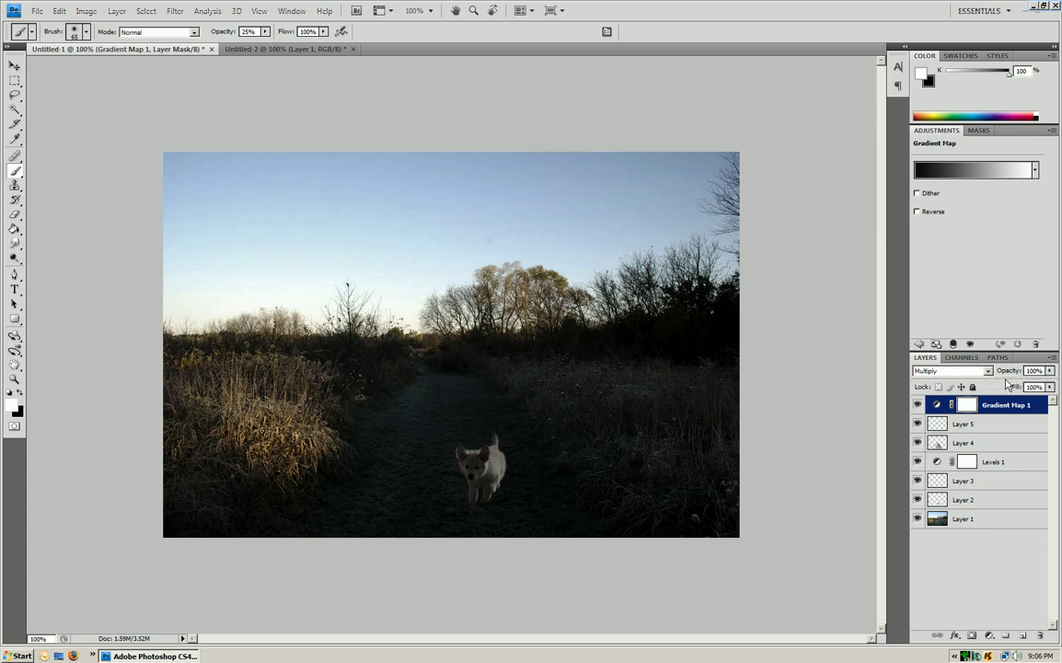
{"action": "left_click_drag", "start_coordinate": [1044, 381], "coordinate": [1001, 386]}
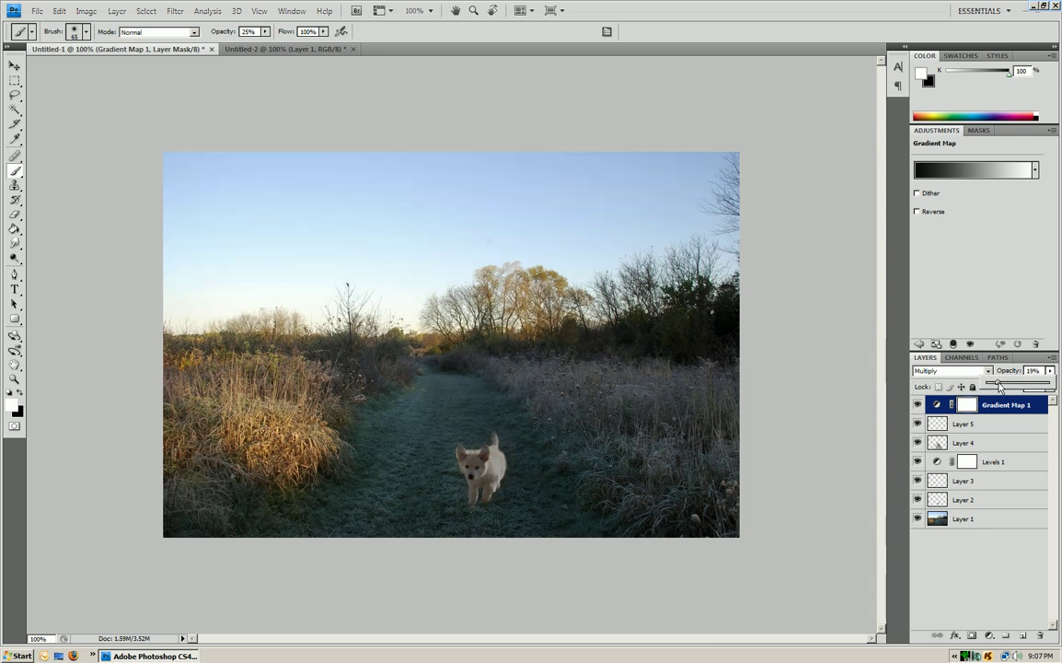
Compare the image with and without the Gradient Map layer, and check it against the original cut-out puppy document
{"action": "left_click", "coordinate": [917, 405]}
{"action": "left_click", "coordinate": [917, 405]}
{"action": "left_click", "coordinate": [917, 405]}
{"action": "left_click", "coordinate": [918, 405]}
{"action": "left_click", "coordinate": [928, 406]}
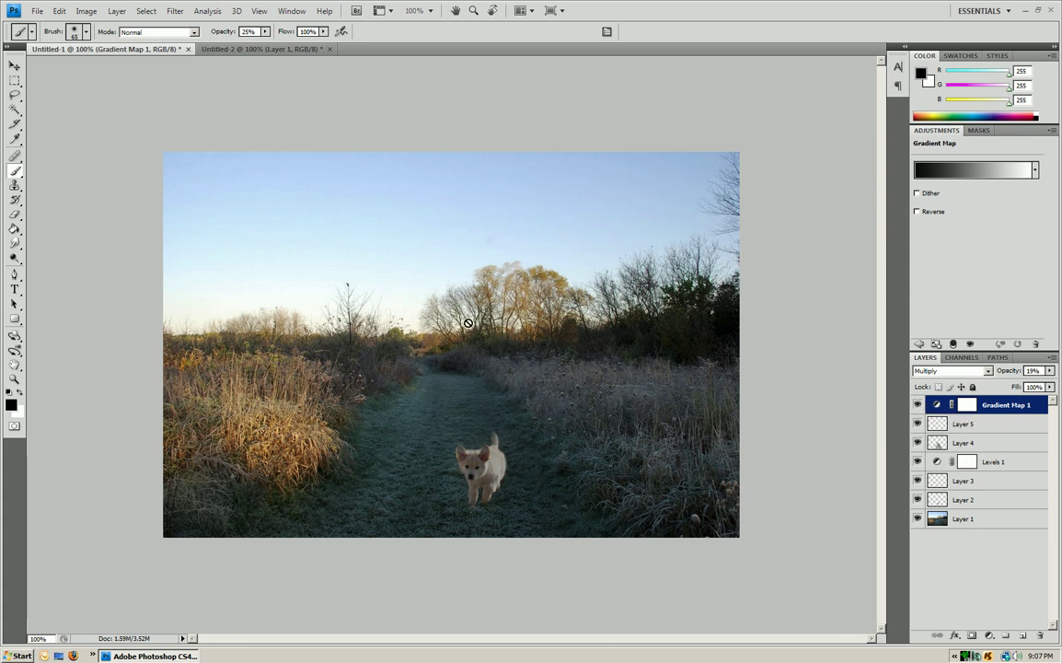
{"action": "left_click", "coordinate": [253, 51]}
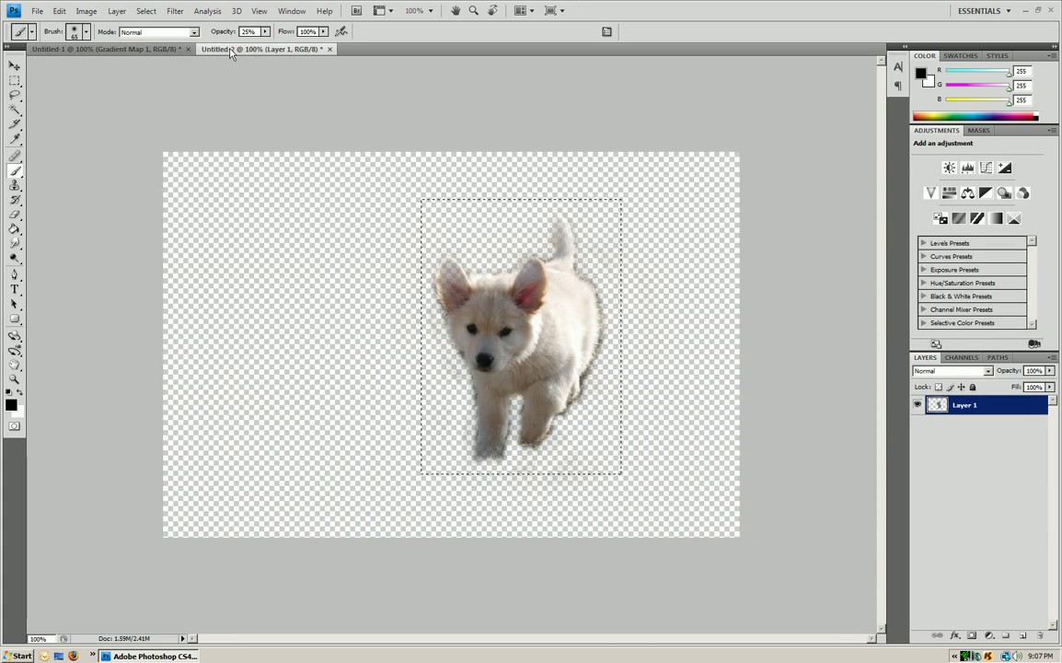
{"action": "left_click", "coordinate": [121, 48]}
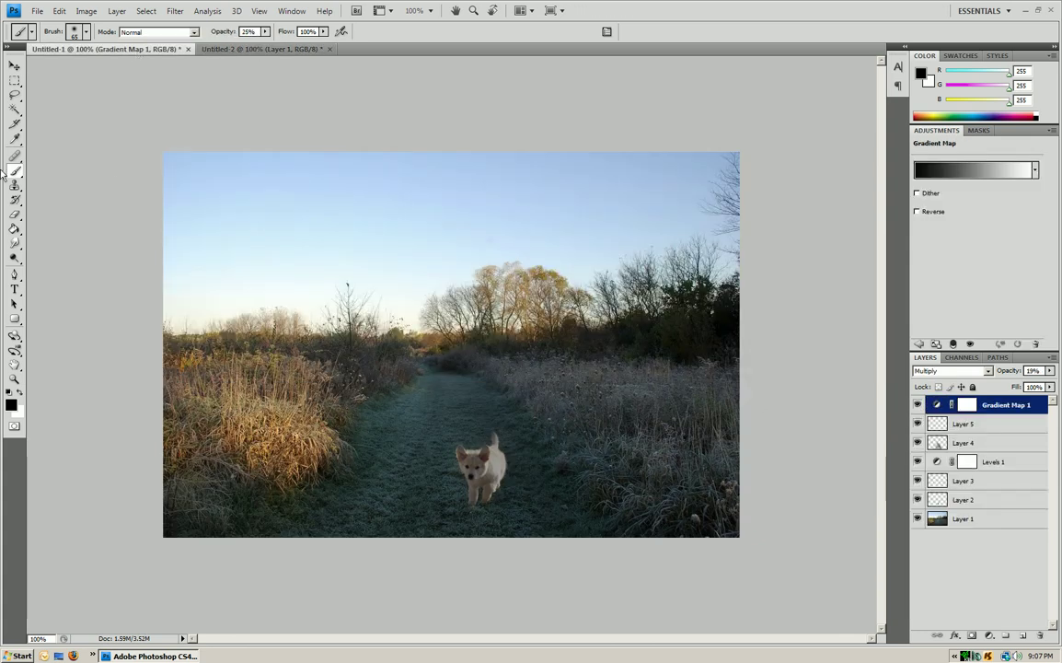